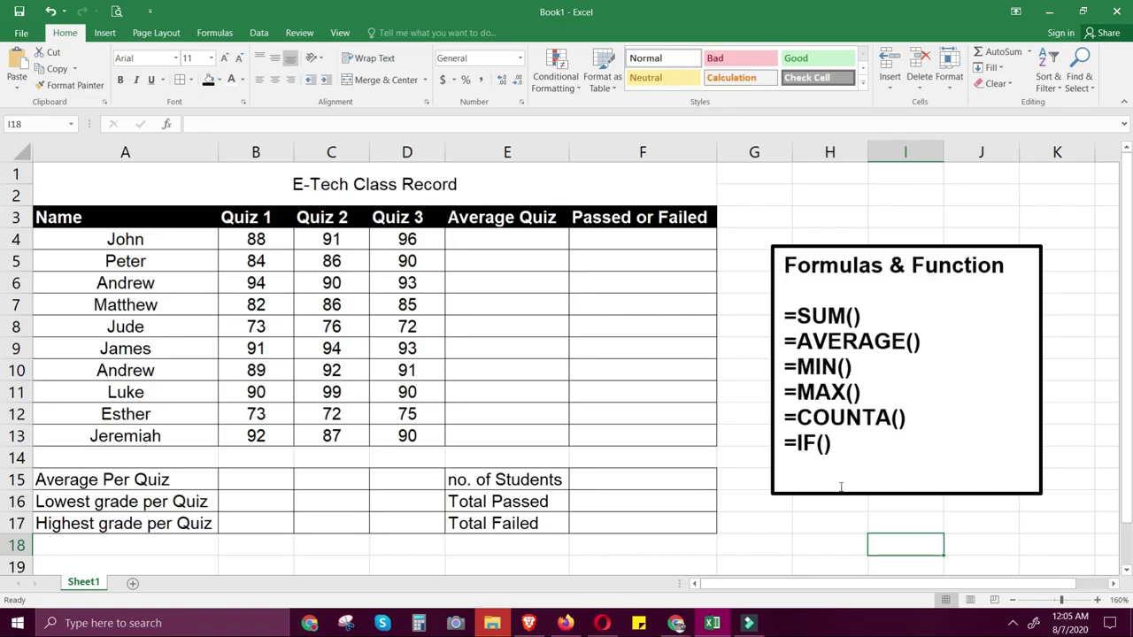
- Delete the Formulas & Function text box beside the class record table
{"action": "left_click", "coordinate": [959, 491]}
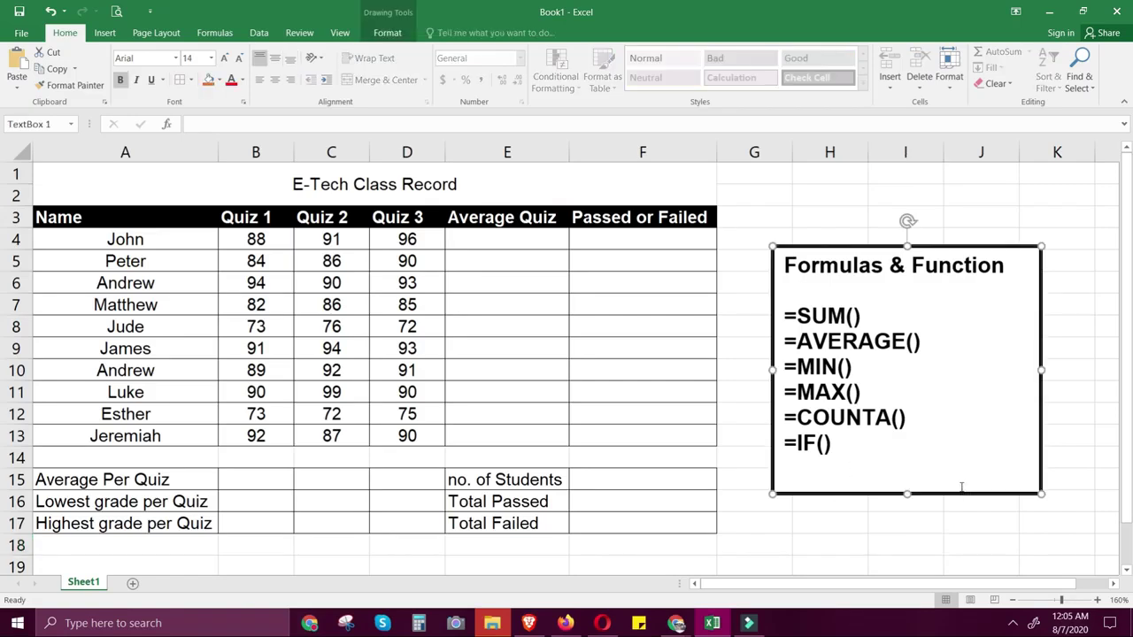
{"action": "key", "text": "Escape"}
{"action": "key", "text": "Delete"}
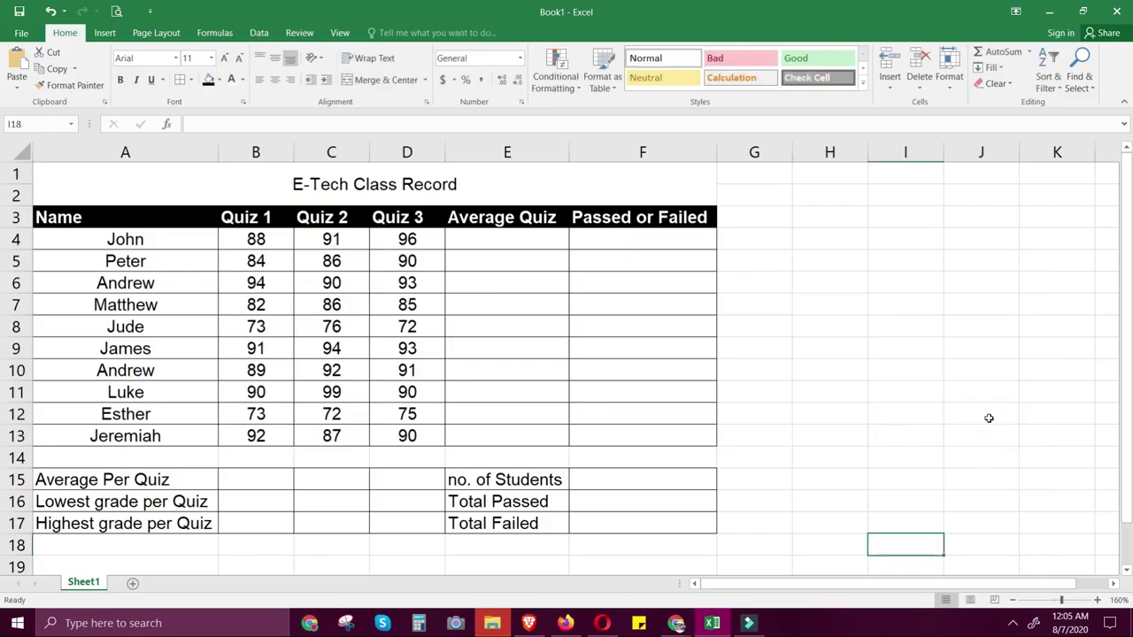
- Total the Quiz 3 scores in cell H4 with the formula =SUM(D4:D13)
{"action": "key", "text": "Up"}
{"action": "key", "text": "Up"}
{"action": "key", "text": "Up"}
{"action": "key", "text": "Up"}
{"action": "key", "text": "Up"}
{"action": "key", "text": "Up"}
{"action": "key", "text": "Up"}
{"action": "key", "text": "Up"}
{"action": "key", "text": "Up"}
{"action": "key", "text": "Up"}
{"action": "key", "text": "Up"}
{"action": "key", "text": "Up"}
{"action": "key", "text": "Up"}
{"action": "key", "text": "Up"}
{"action": "key", "text": "Left"}
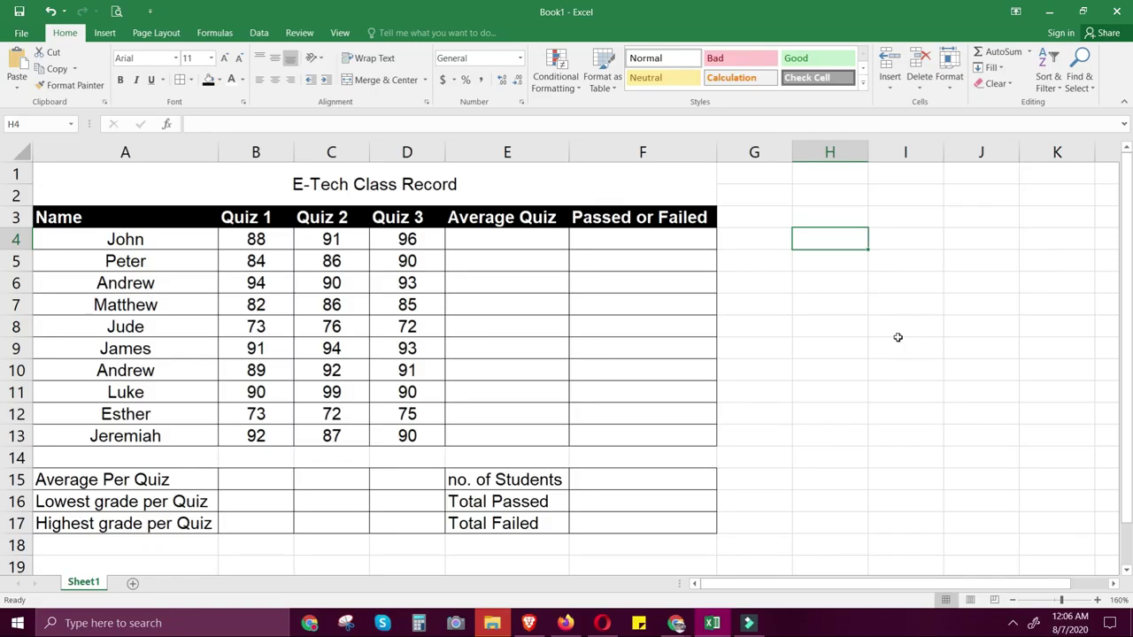
{"action": "type", "text": "=SUM"}
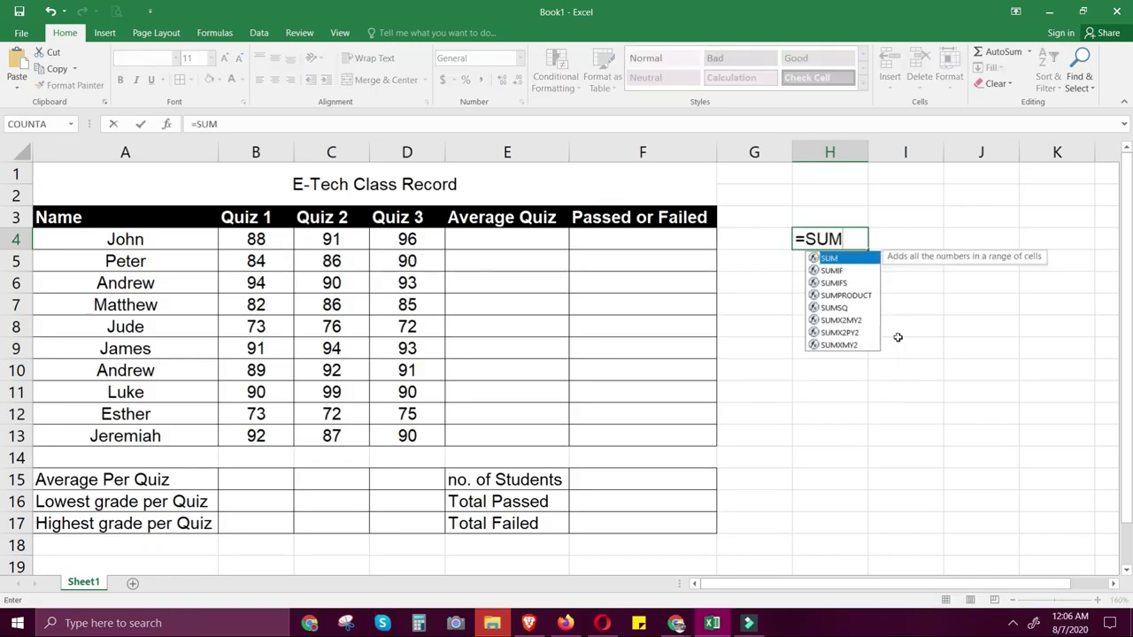
{"action": "type", "text": "("}
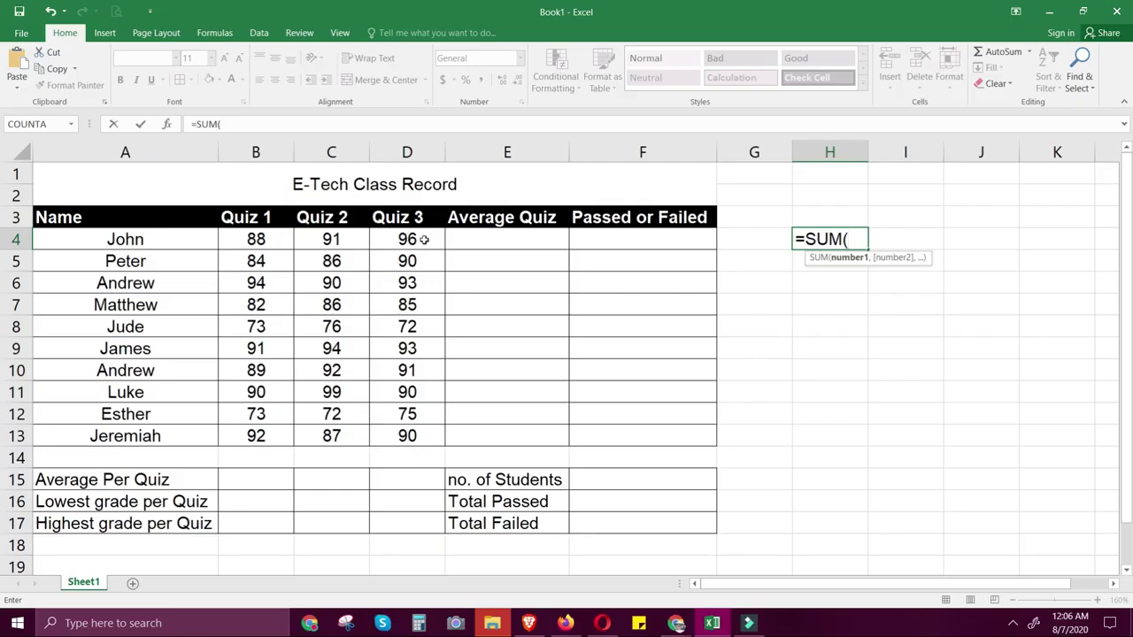
{"action": "left_click_drag", "start_coordinate": [424, 239], "coordinate": [413, 432]}
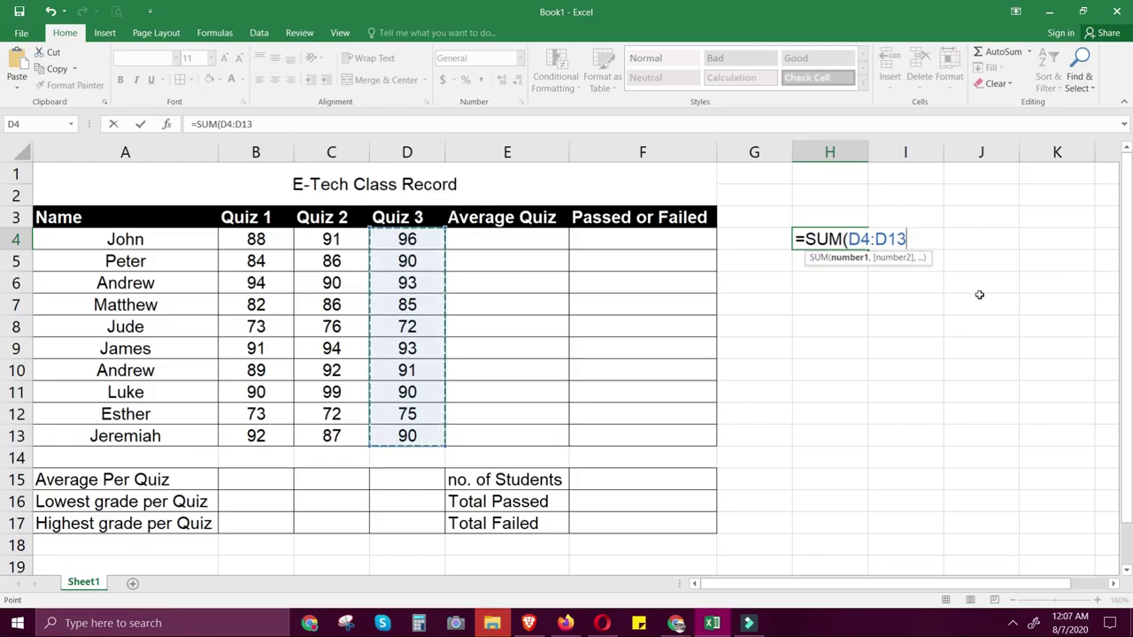
{"action": "type", "text": ")"}
{"action": "key", "text": "Return"}
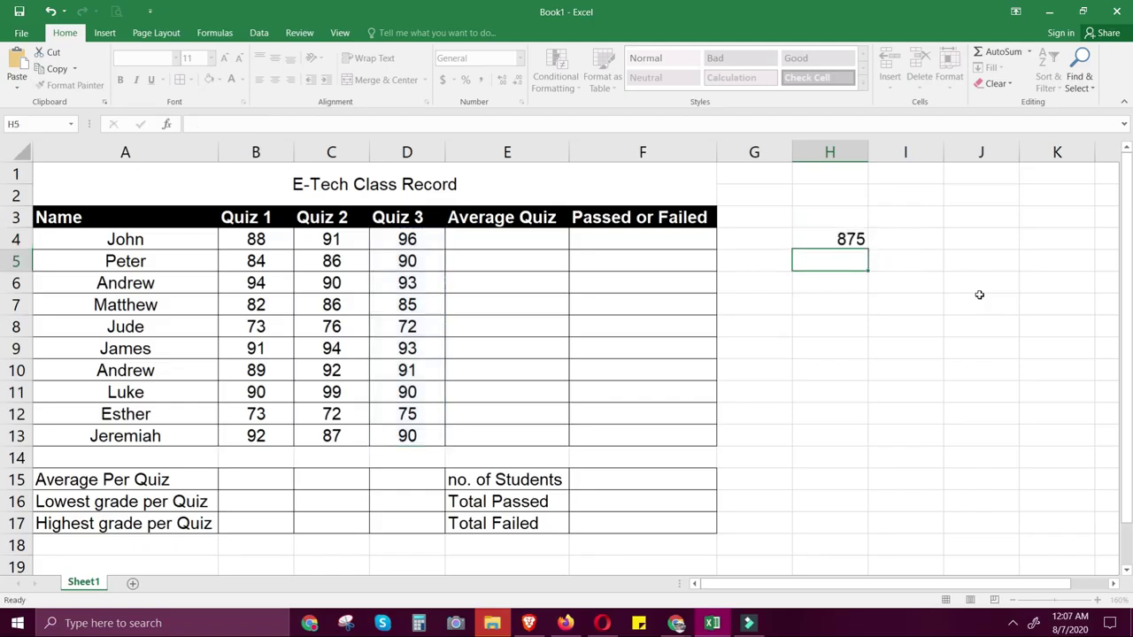
- Inspect the cell range inside the SUM formula in H4, then clear the cell
{"action": "left_click", "coordinate": [819, 239]}
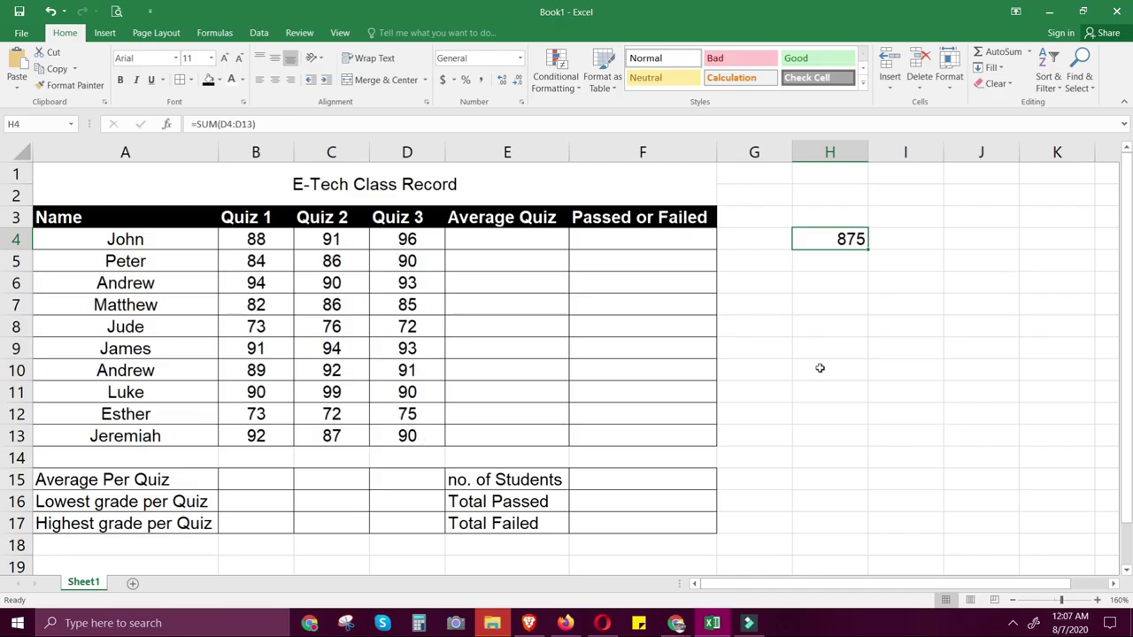
{"action": "left_click", "coordinate": [193, 124]}
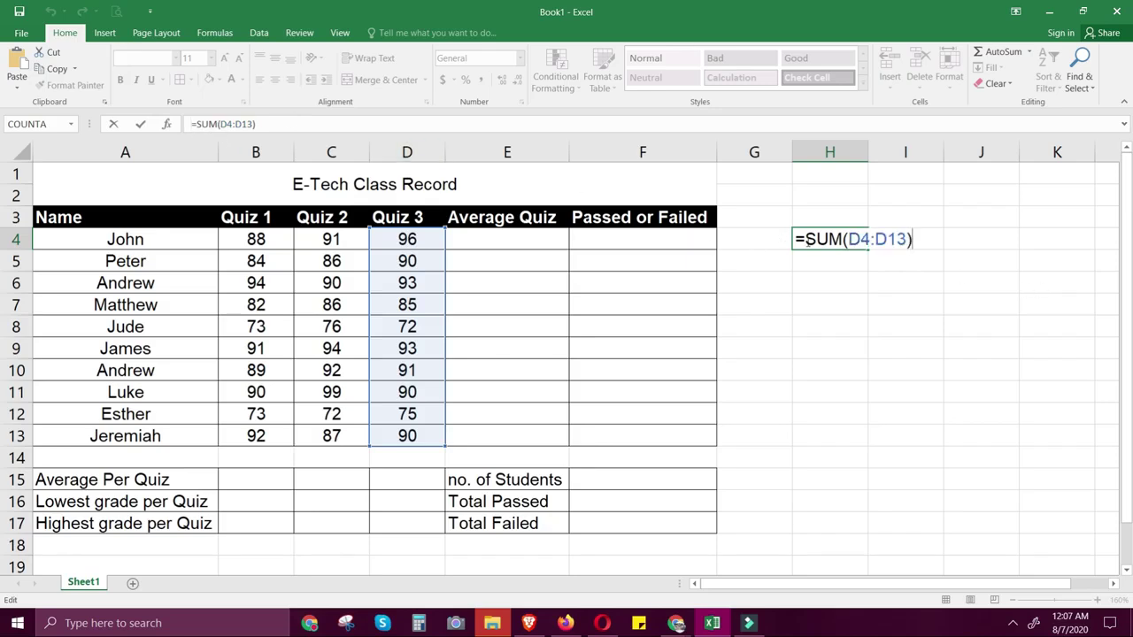
{"action": "left_click_drag", "start_coordinate": [849, 239], "coordinate": [911, 240]}
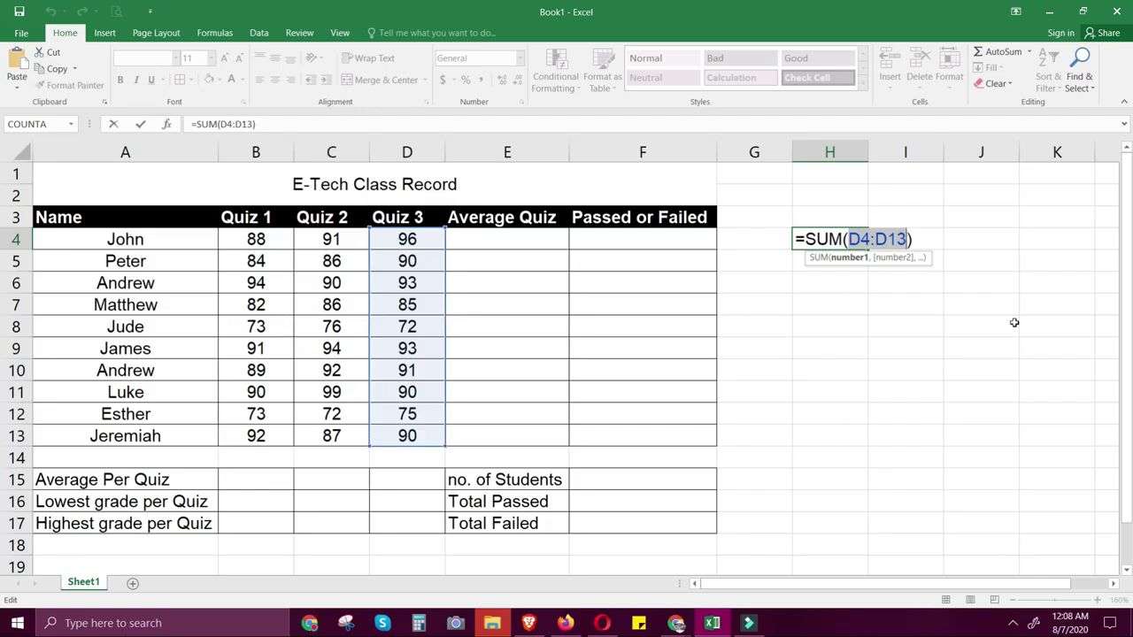
{"action": "key", "text": "Escape"}
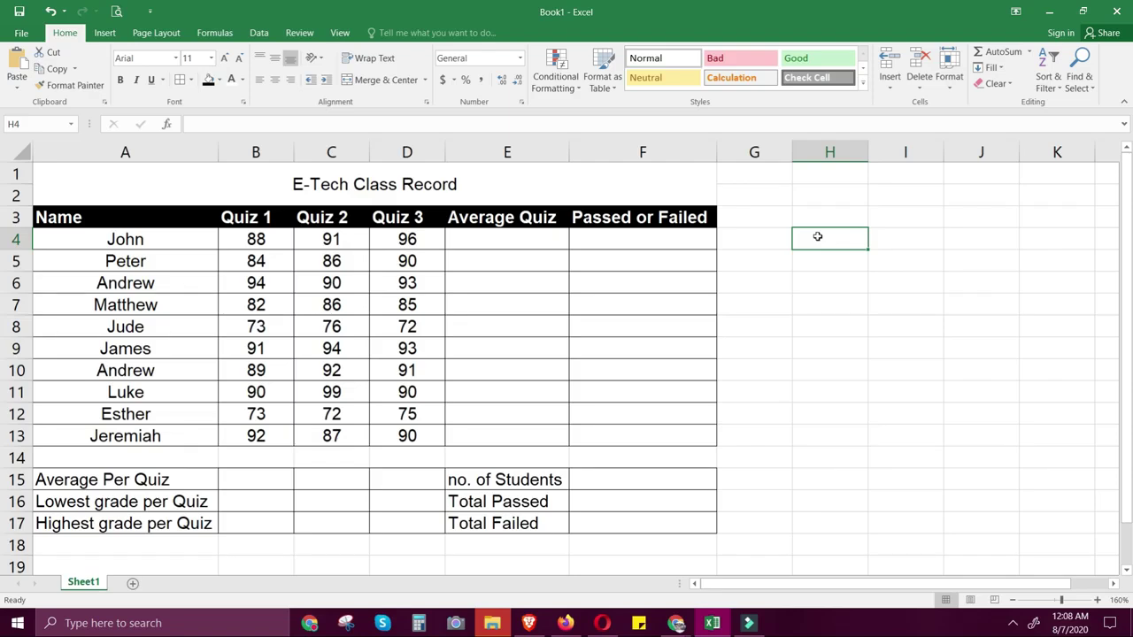
- Calculate the first student's Average Quiz in cell E4 with the formula =AVERAGE(B4:D4)
{"action": "left_click", "coordinate": [481, 240]}
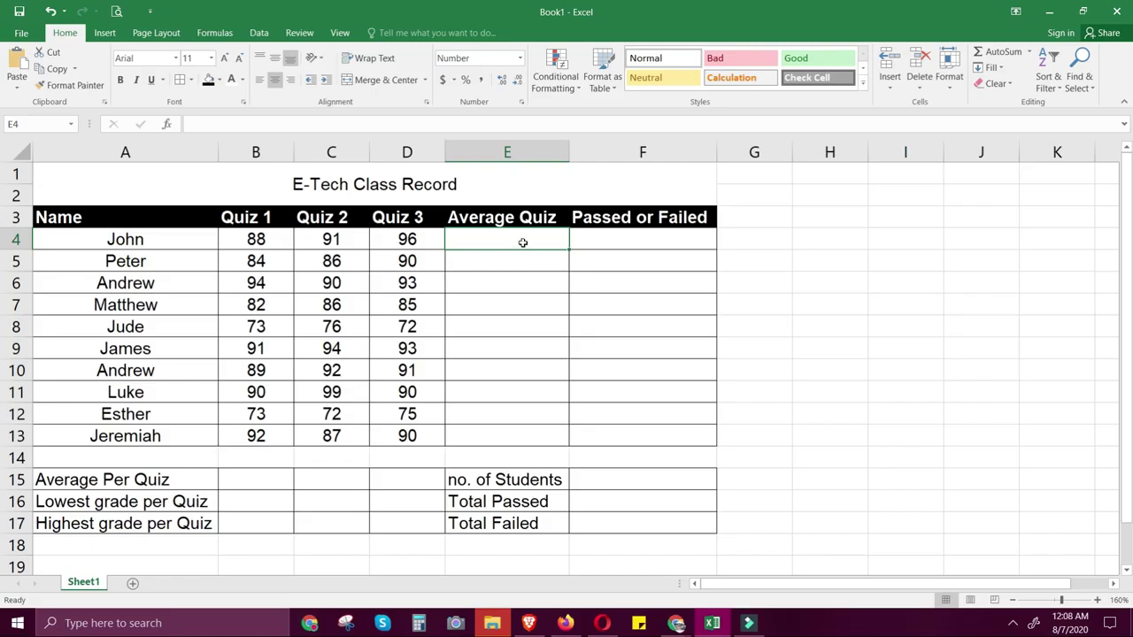
{"action": "type", "text": "=AVER"}
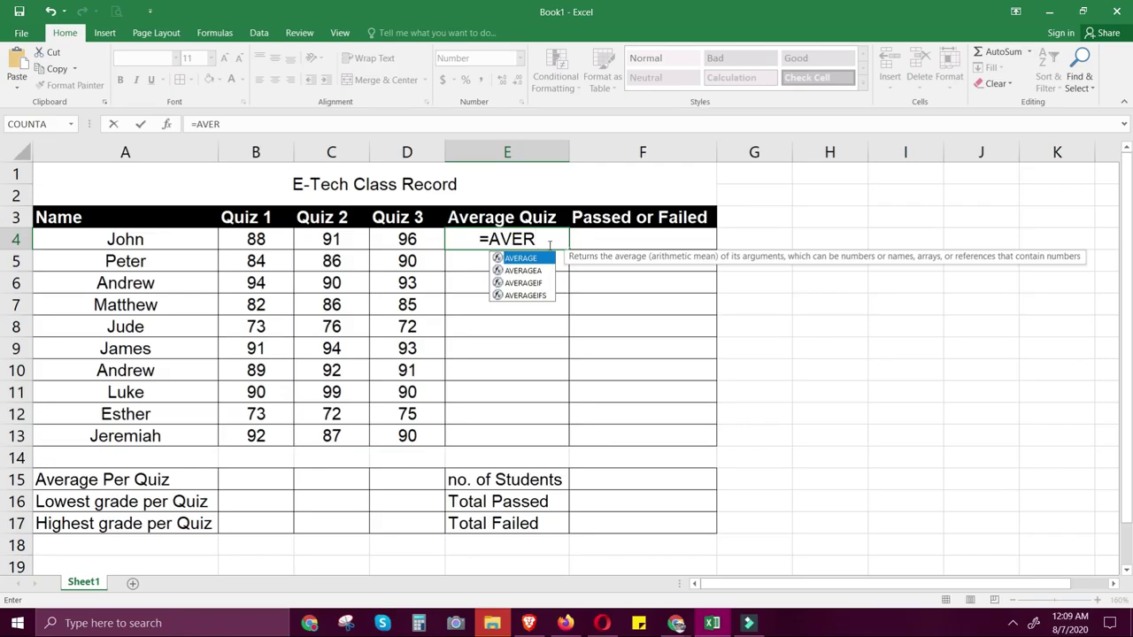
{"action": "type", "text": "A"}
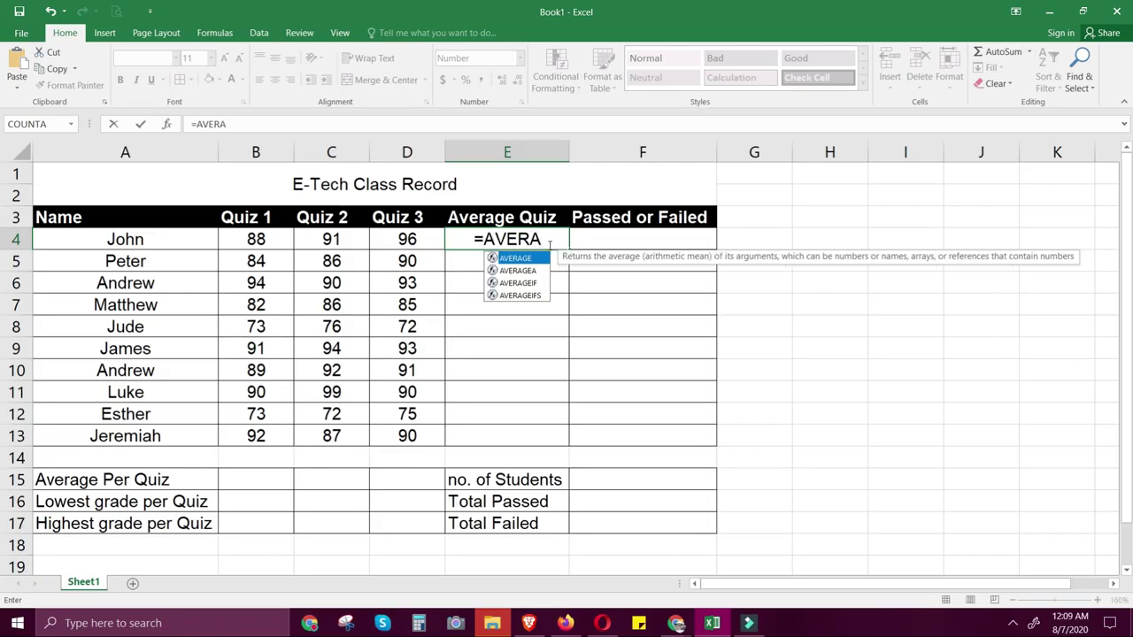
{"action": "type", "text": "GE"}
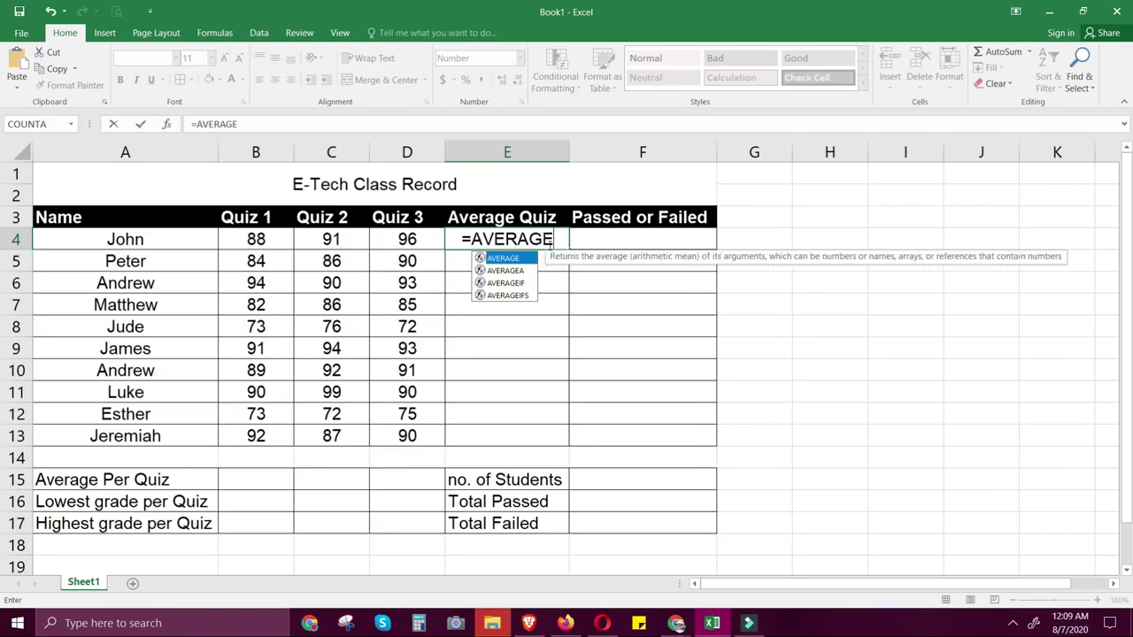
{"action": "type", "text": "("}
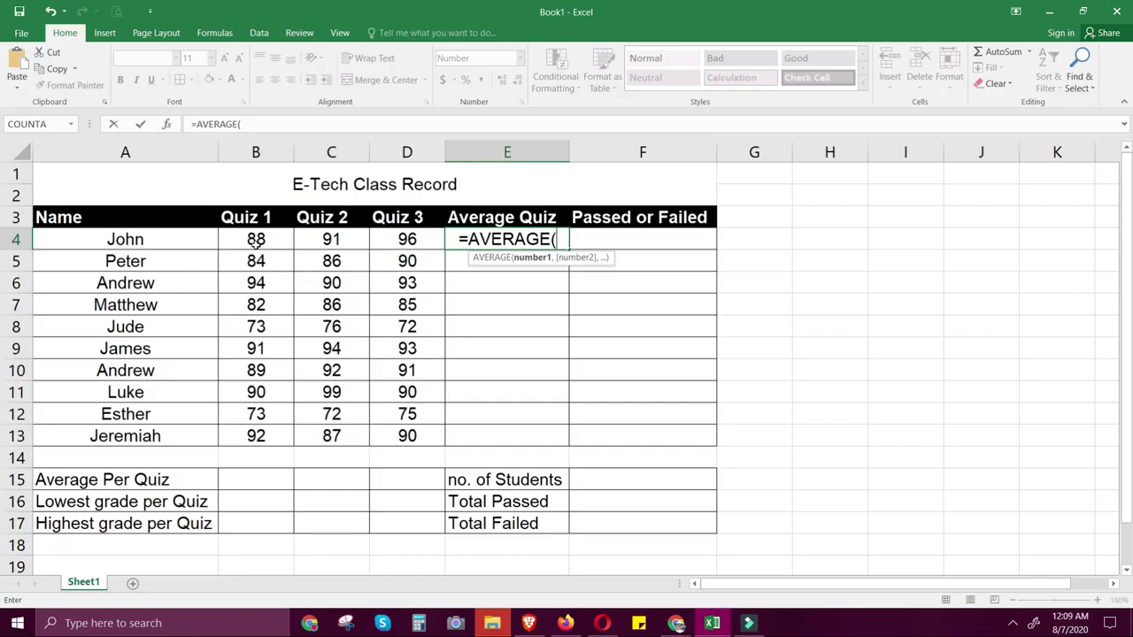
{"action": "left_click", "coordinate": [255, 241]}
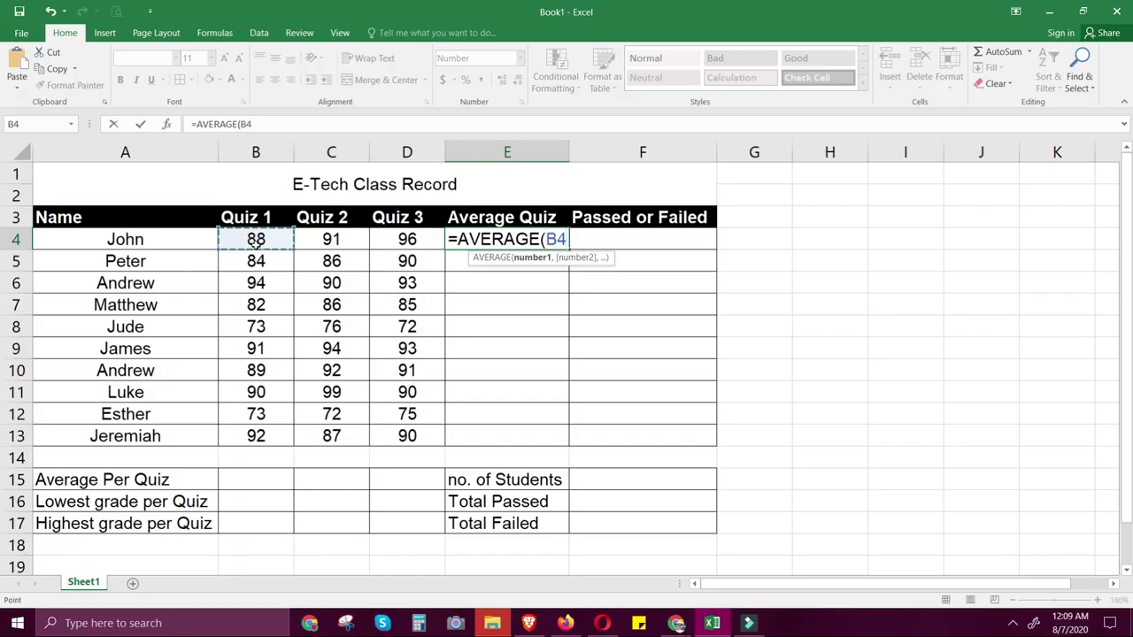
{"action": "left_click_drag", "start_coordinate": [255, 241], "coordinate": [409, 244]}
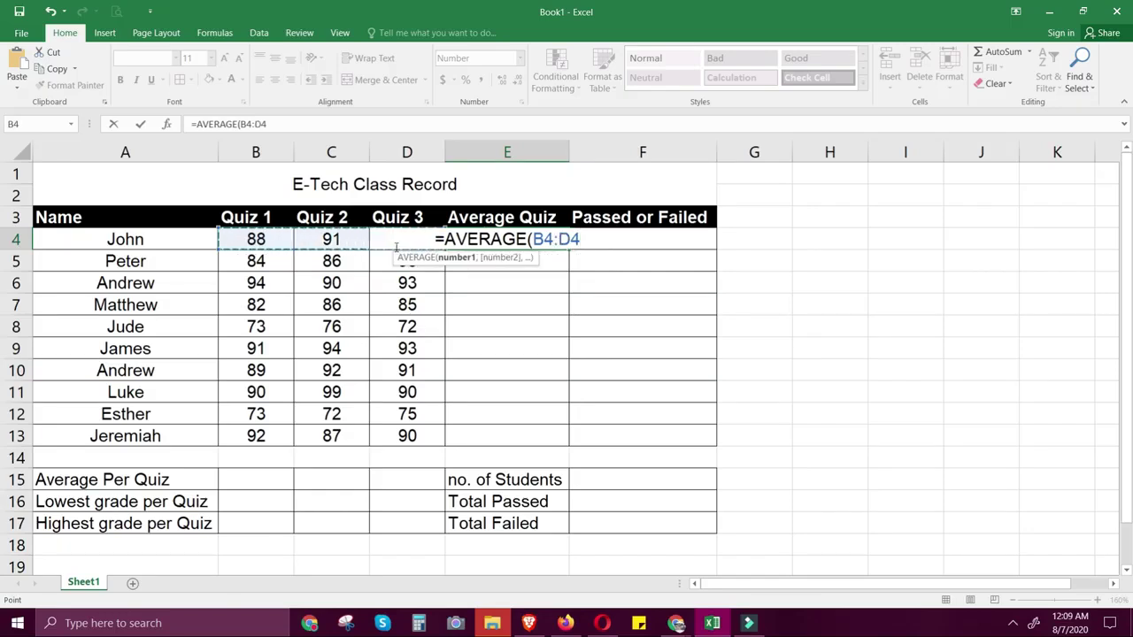
{"action": "type", "text": ")"}
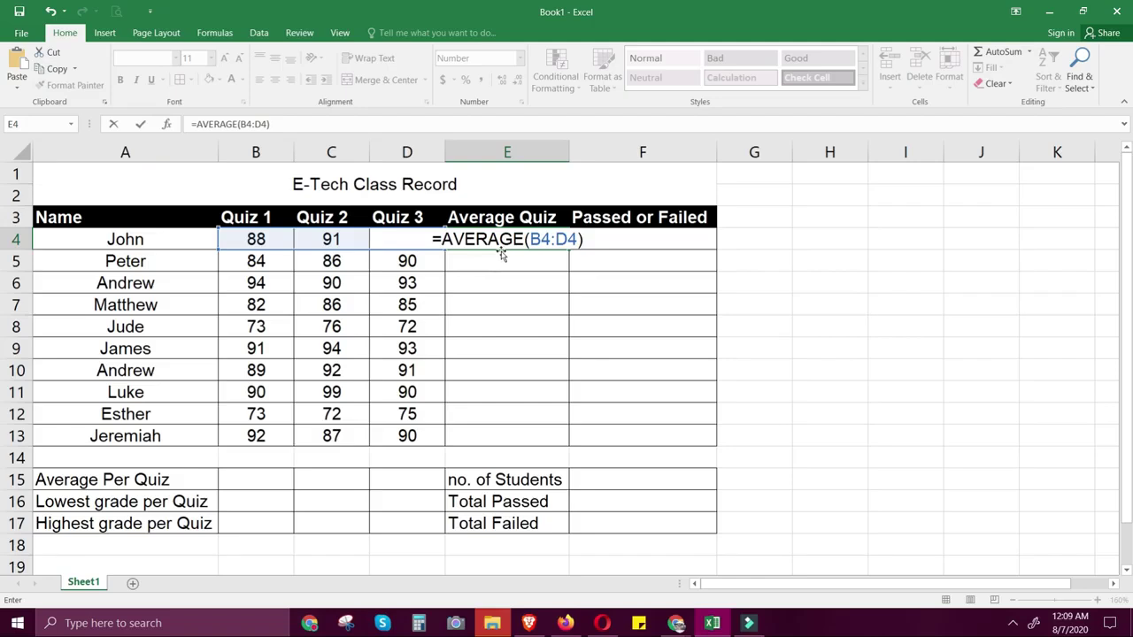
{"action": "key", "text": "Return"}
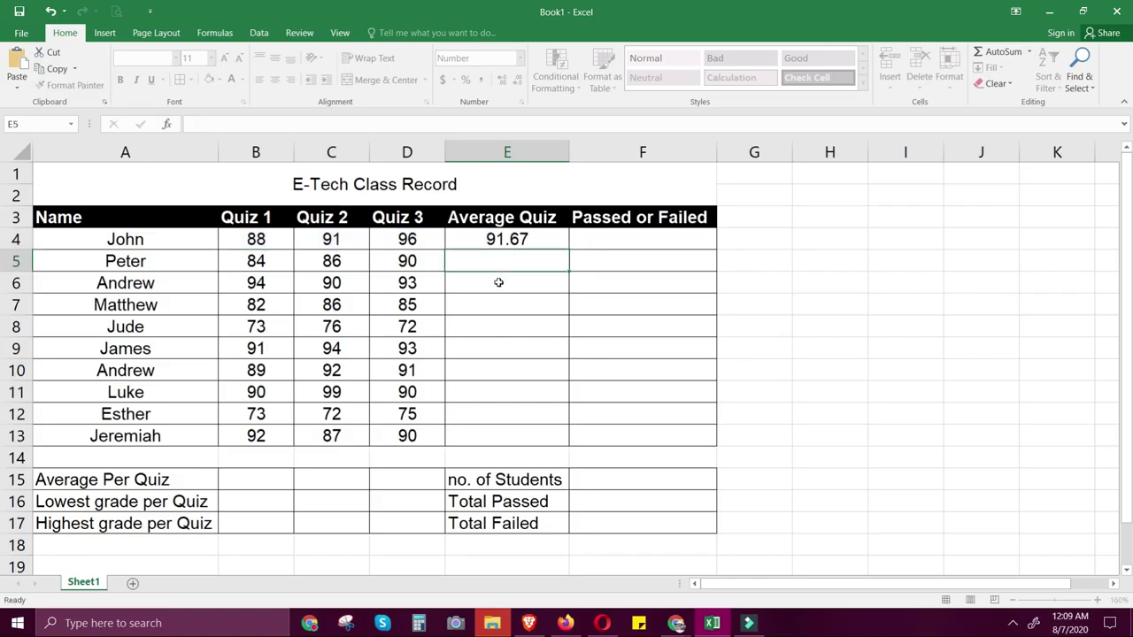
- Fill the Average Quiz formula from E4 down to E13 for the remaining students
{"action": "left_click", "coordinate": [488, 237]}
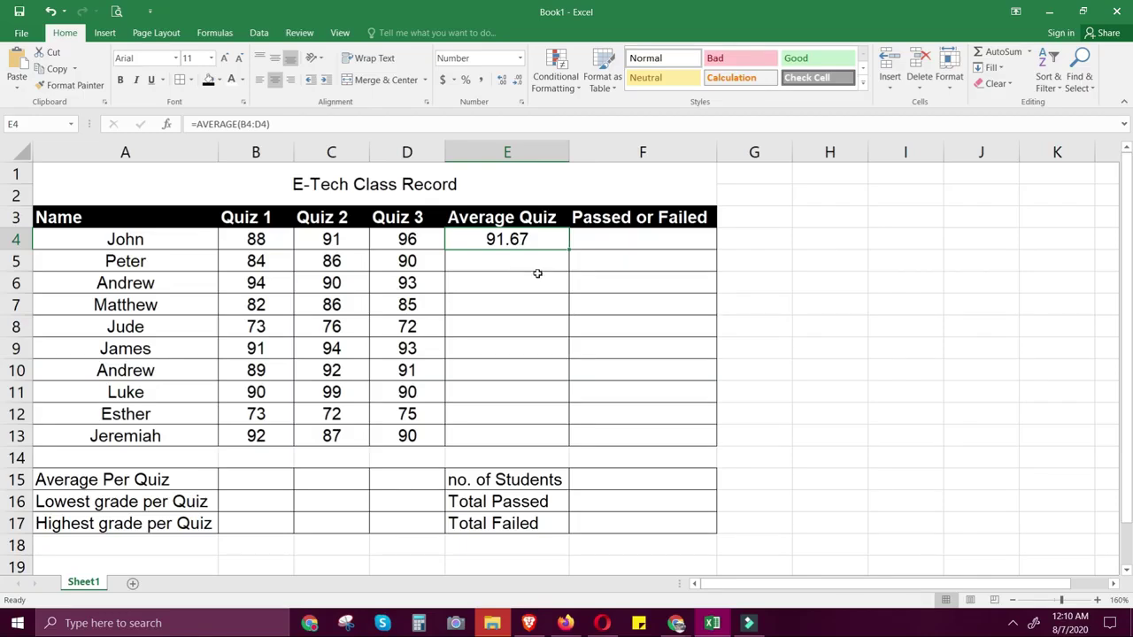
{"action": "left_click", "coordinate": [507, 262]}
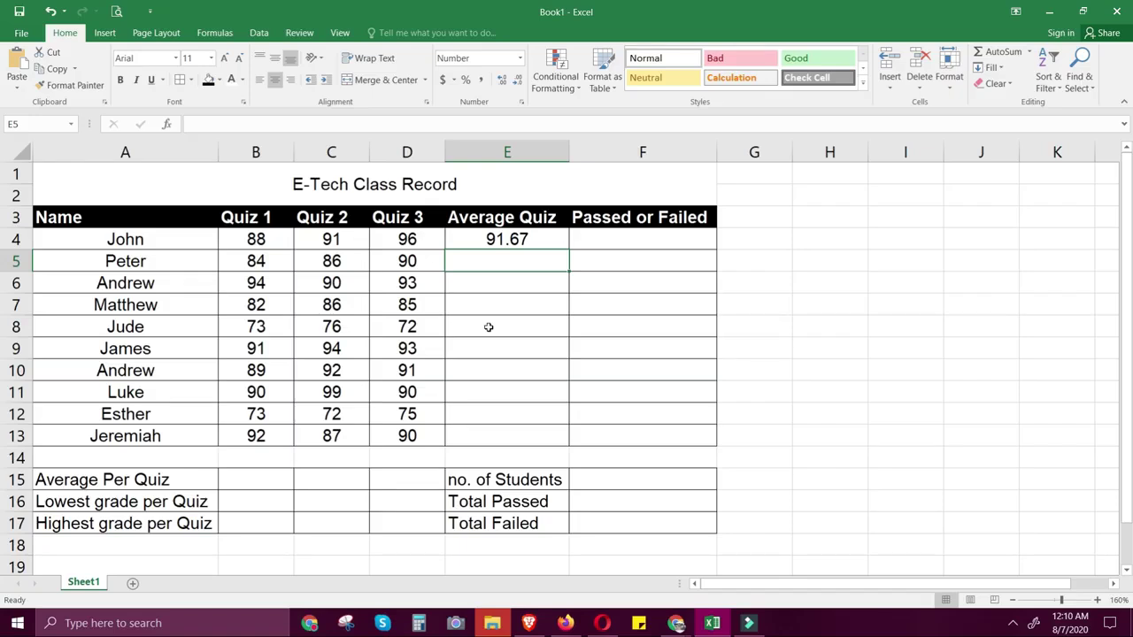
{"action": "left_click", "coordinate": [543, 236]}
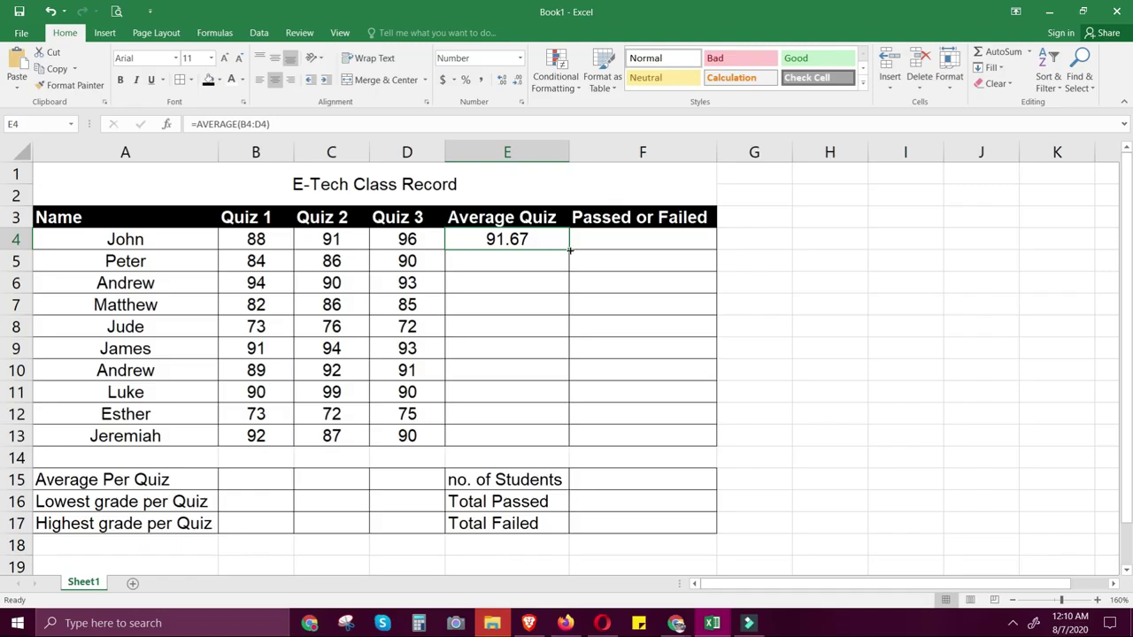
{"action": "left_click_drag", "start_coordinate": [570, 250], "coordinate": [576, 447]}
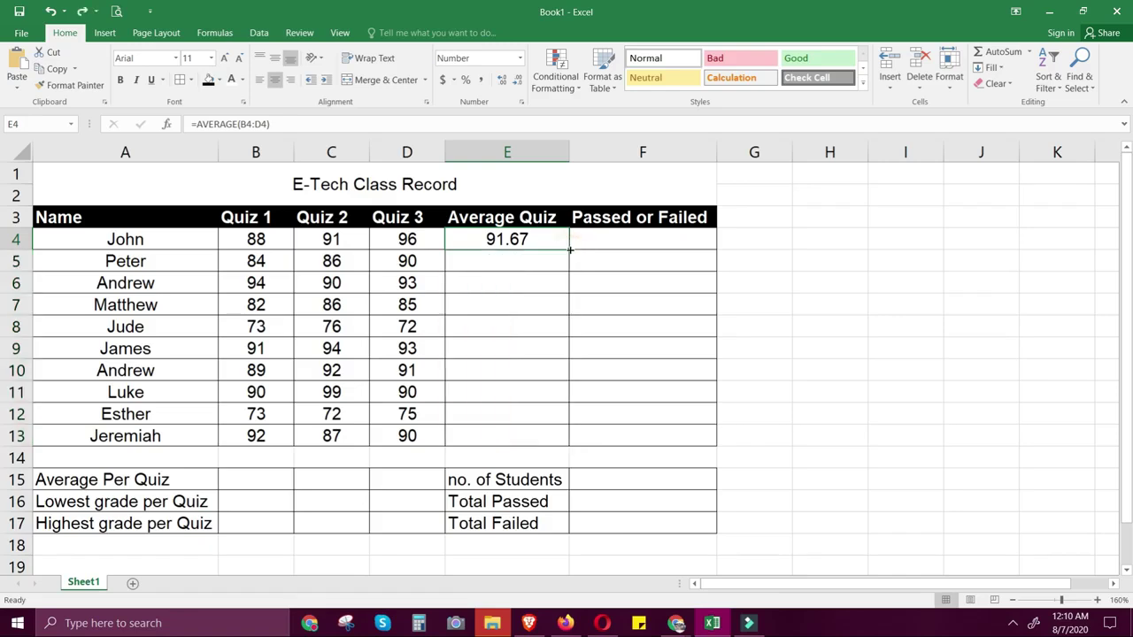
{"action": "left_click_drag", "start_coordinate": [570, 250], "coordinate": [567, 442]}
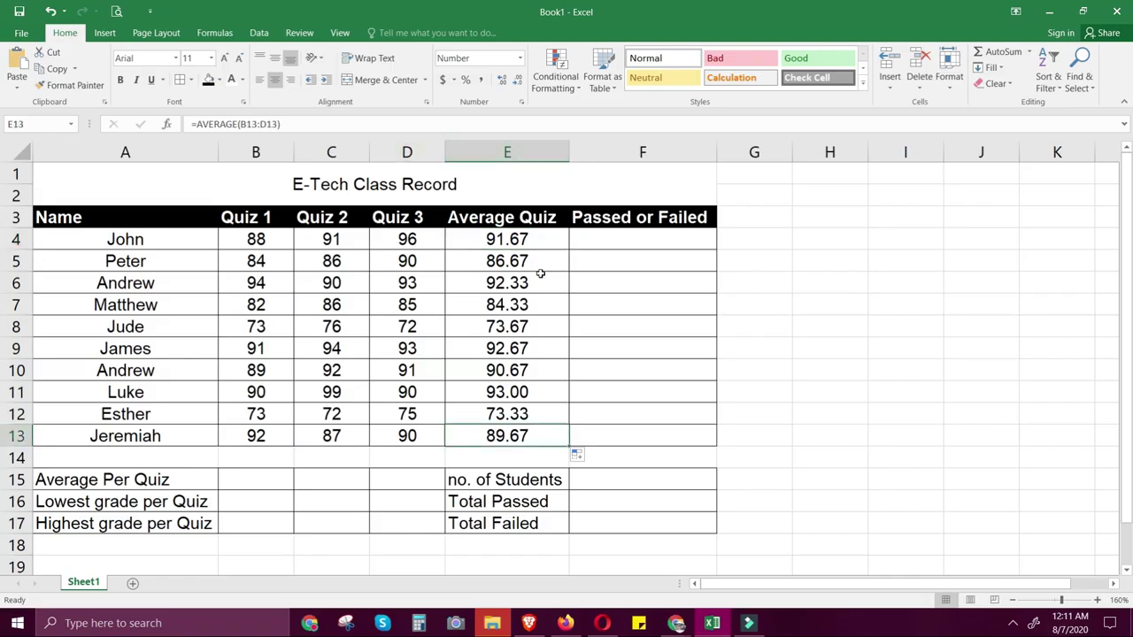
{"action": "left_click_drag", "start_coordinate": [551, 240], "coordinate": [549, 435]}
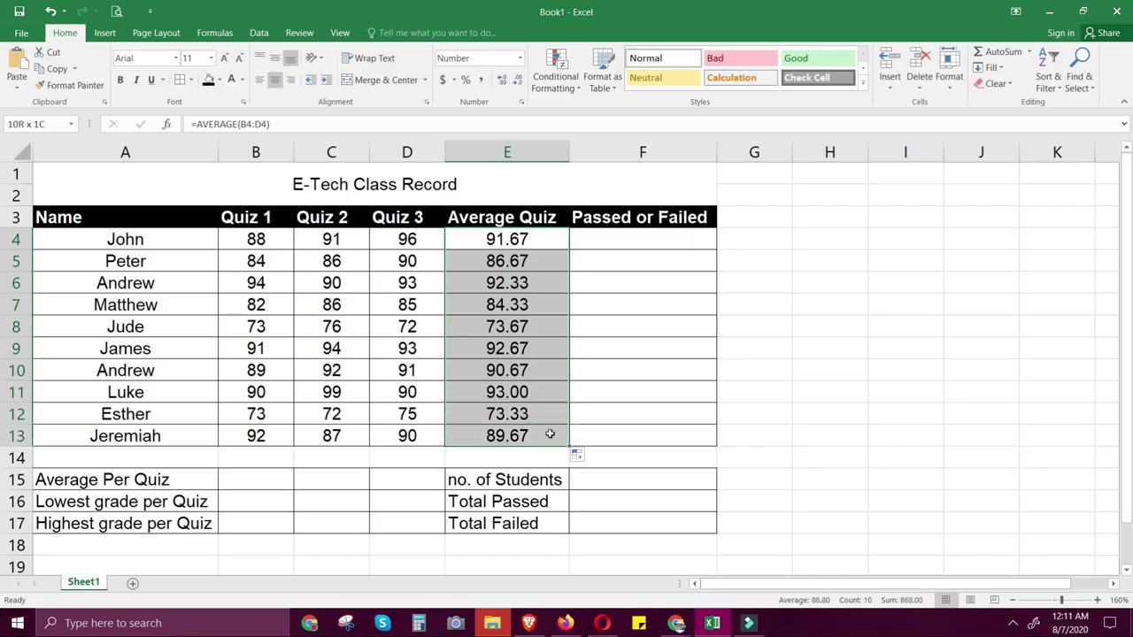
{"action": "left_click", "coordinate": [550, 245]}
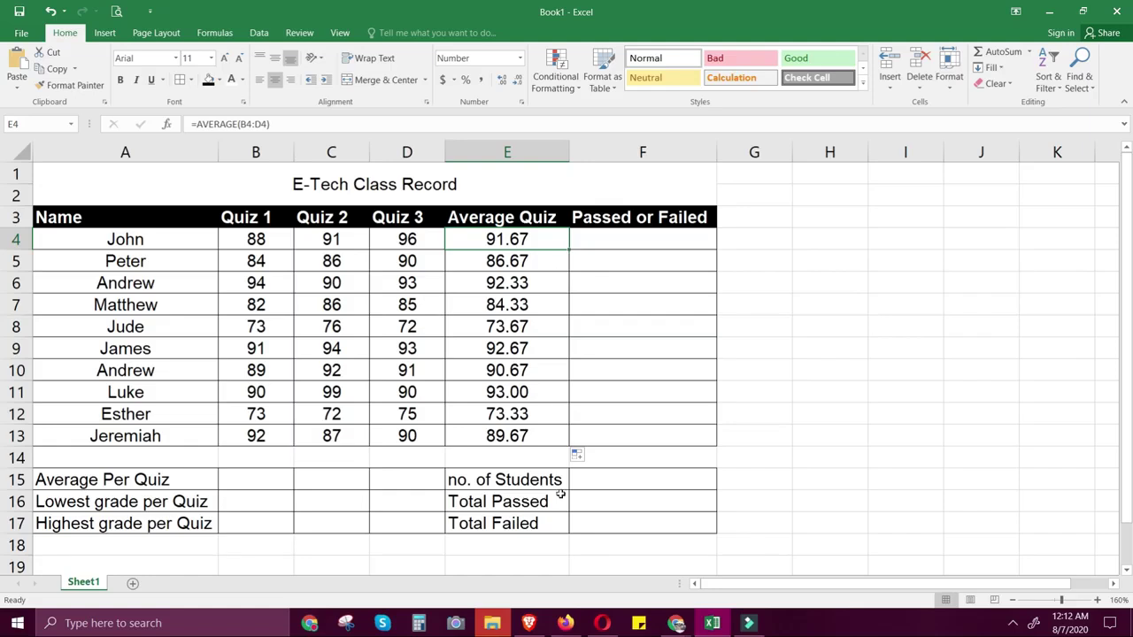
- Enter the formula =SUM(B4:B13) for Quiz 1 in the Average Per Quiz row, cell B15
{"action": "left_click", "coordinate": [250, 481]}
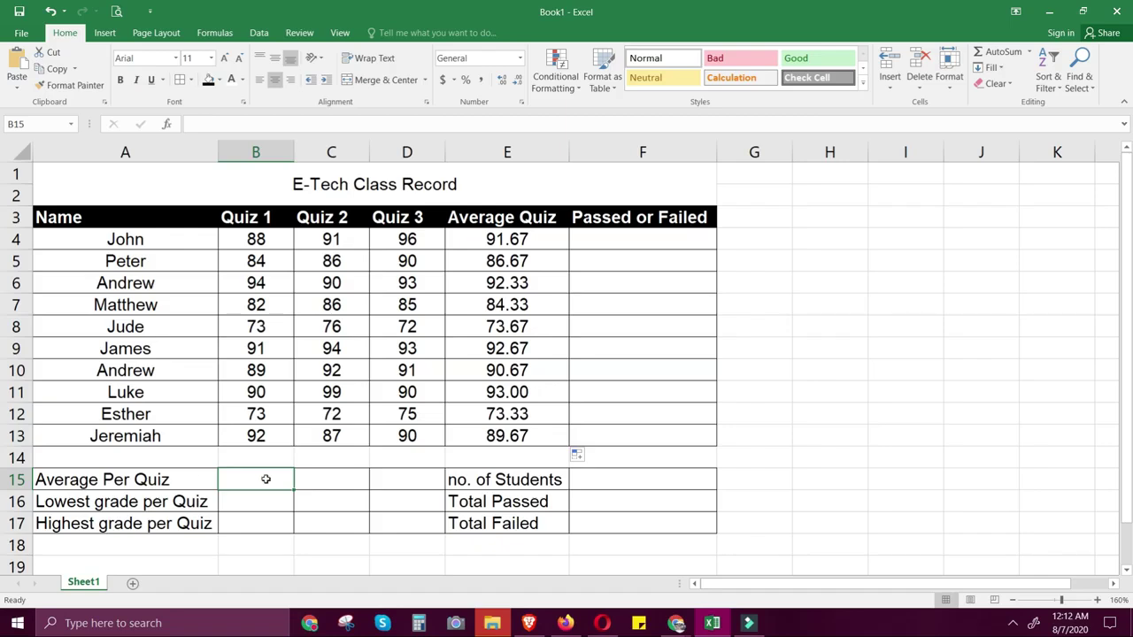
{"action": "type", "text": "="}
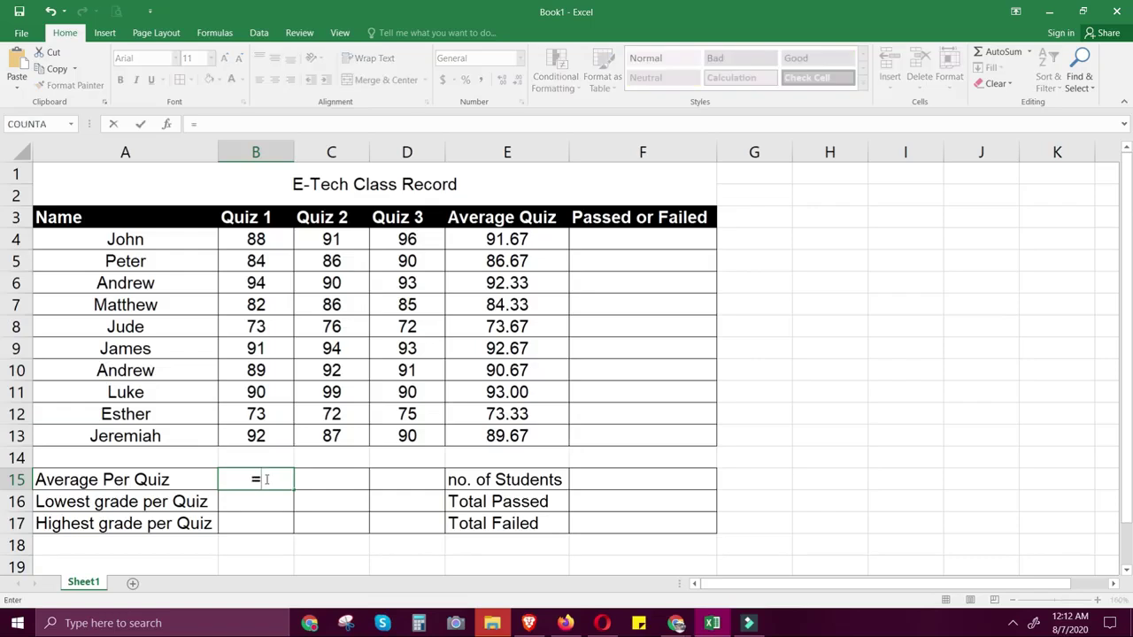
{"action": "type", "text": "SUM("}
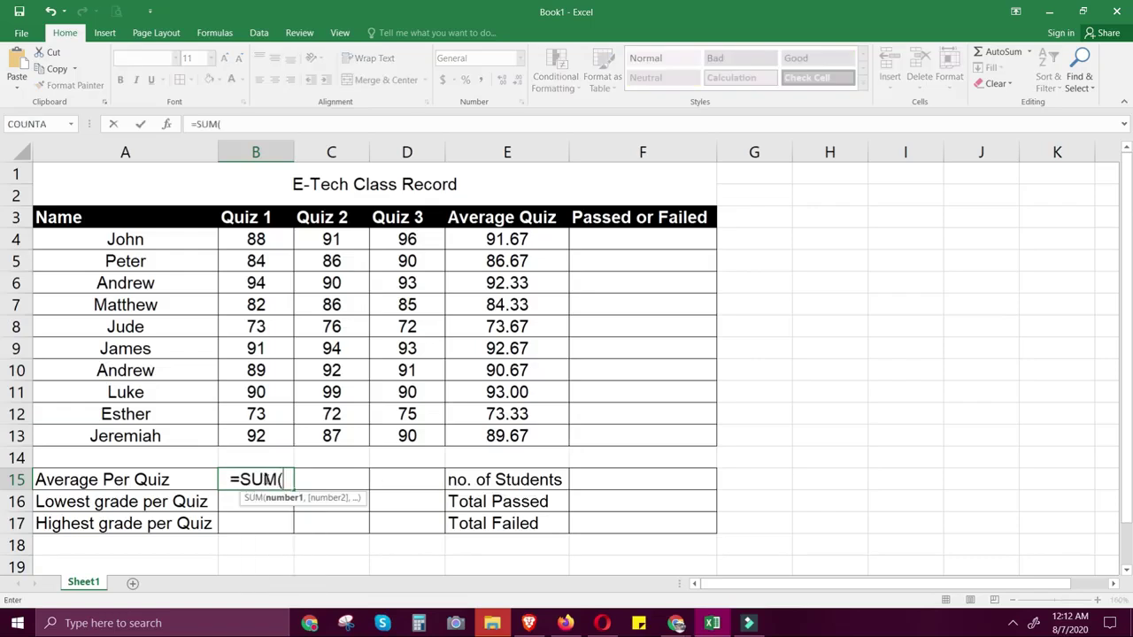
{"action": "left_click", "coordinate": [274, 240]}
{"action": "left_click_drag", "start_coordinate": [274, 240], "coordinate": [275, 431]}
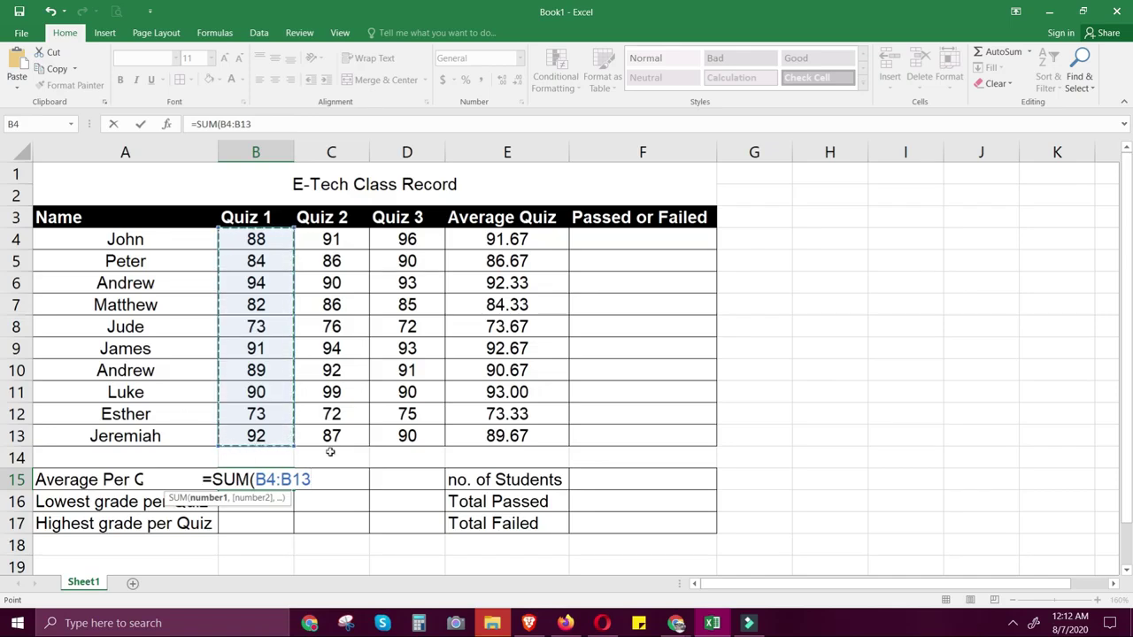
{"action": "type", "text": ")"}
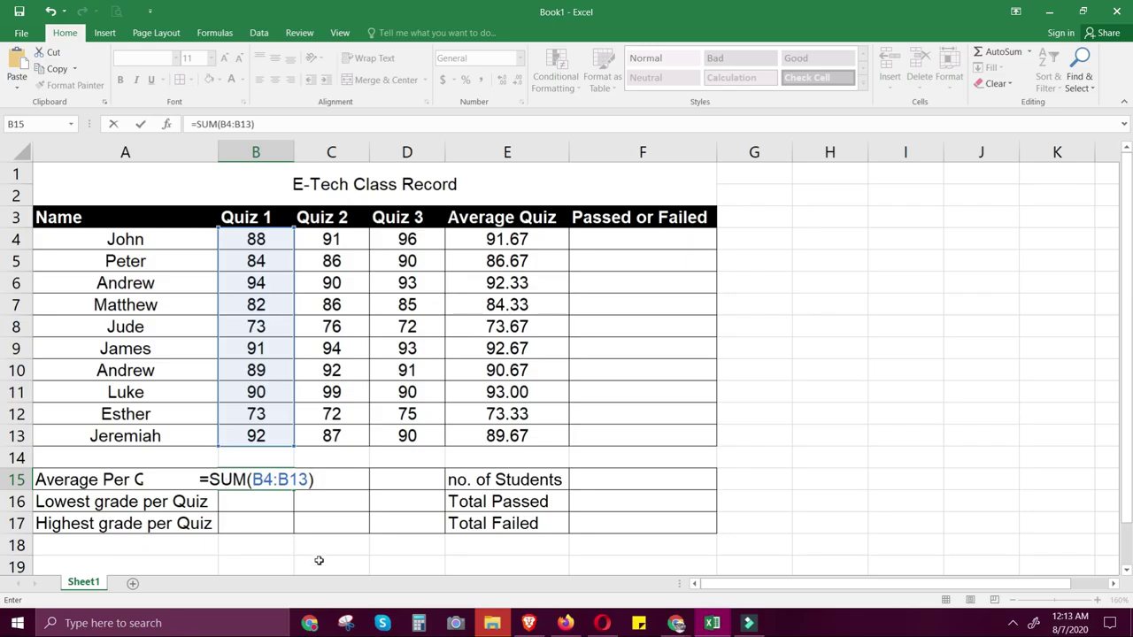
{"action": "key", "text": "ctrl+Return"}
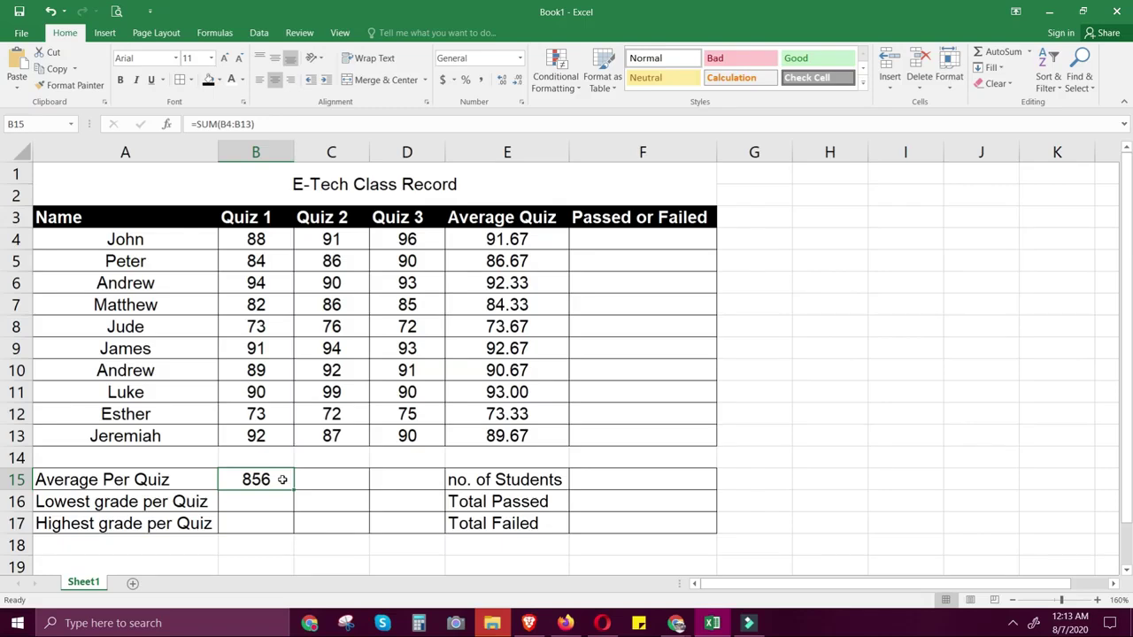
- Fill the B15 SUM formula across to C15 and D15, and open the formula in C15 for inspection
{"action": "left_click_drag", "start_coordinate": [294, 489], "coordinate": [403, 485]}
{"action": "left_click", "coordinate": [352, 478]}
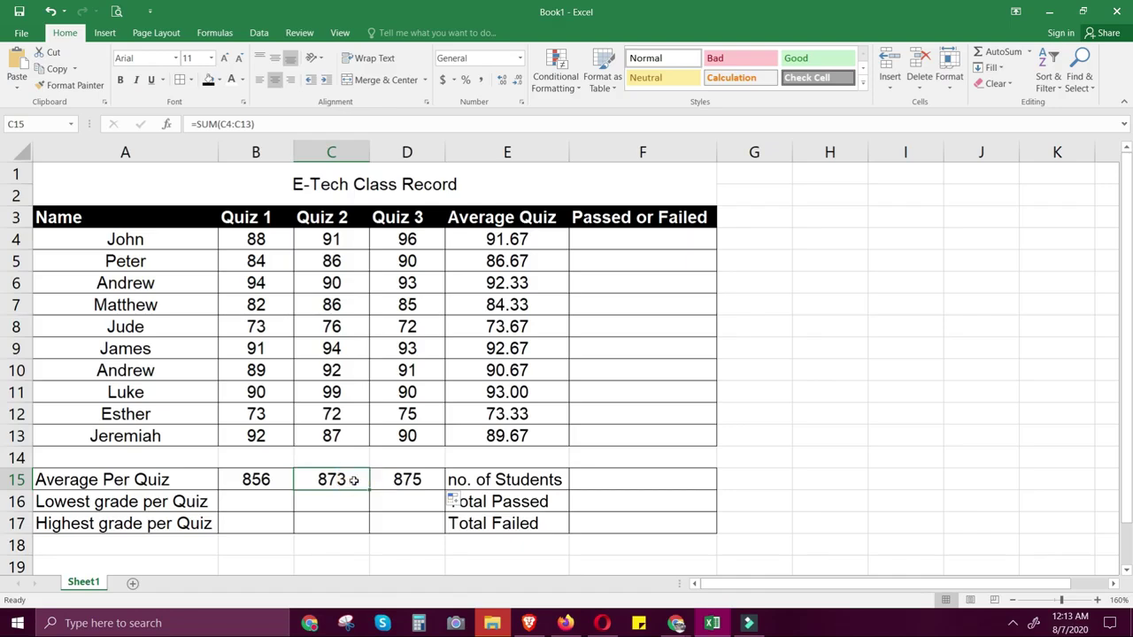
{"action": "double_click", "coordinate": [352, 478]}
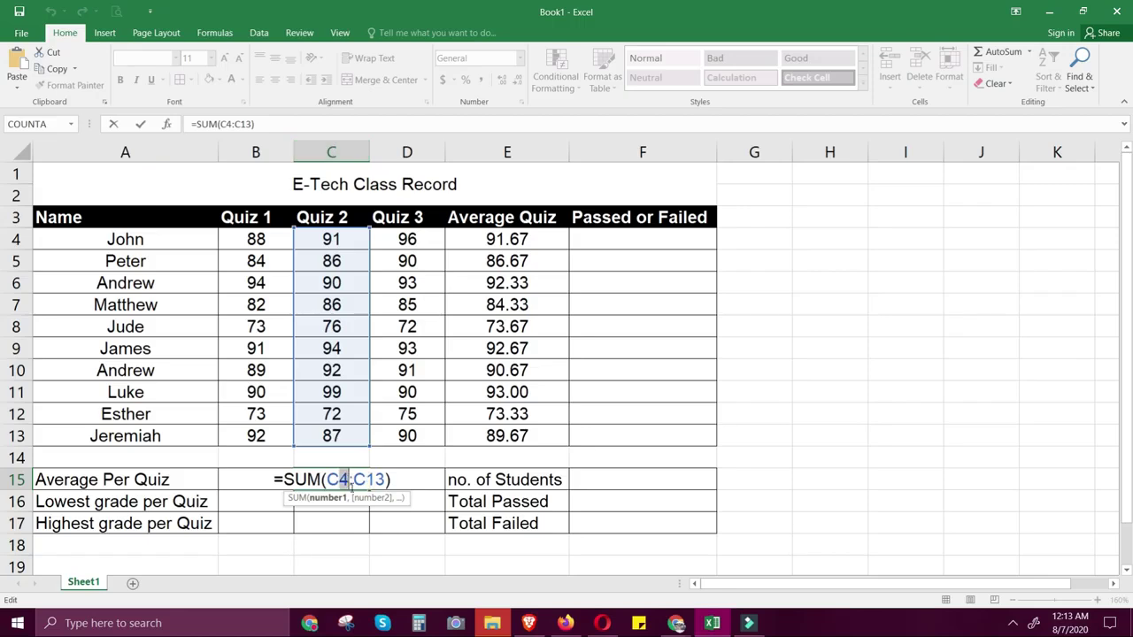
- Close the formula in C15 and inspect the Quiz 1 formula in B15
{"action": "left_click", "coordinate": [642, 479]}
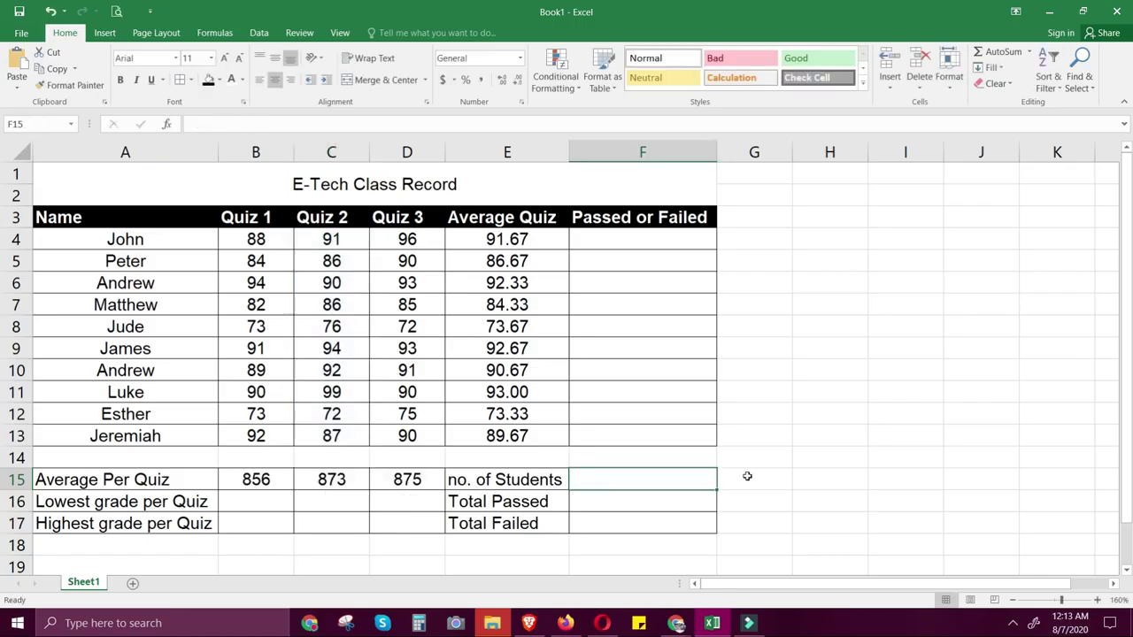
{"action": "left_click", "coordinate": [258, 485]}
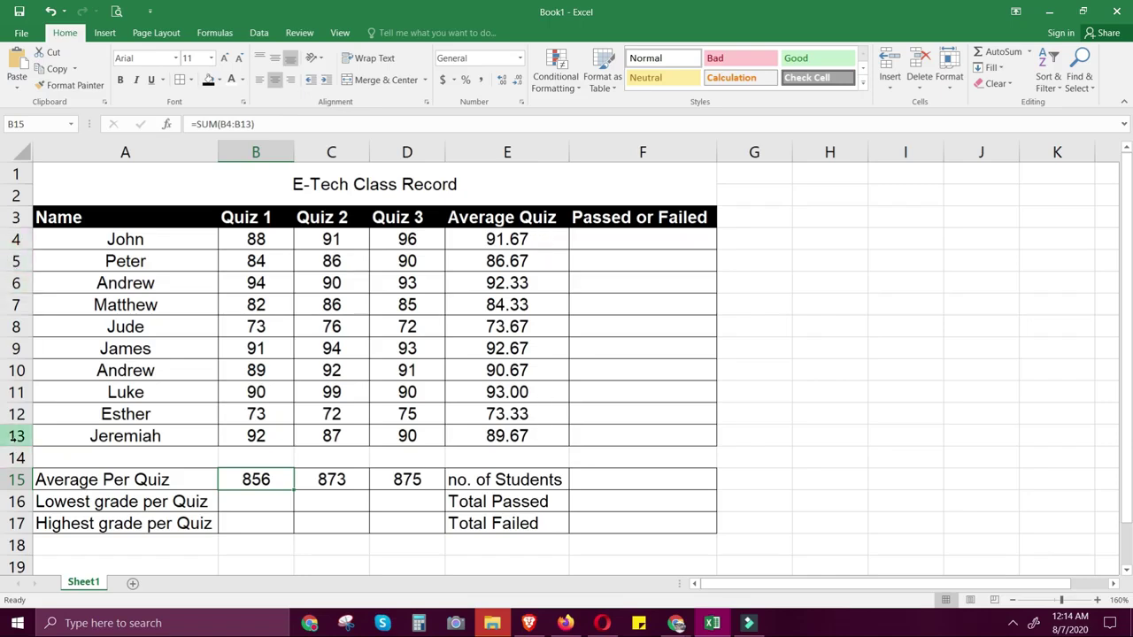
{"action": "left_click", "coordinate": [889, 394]}
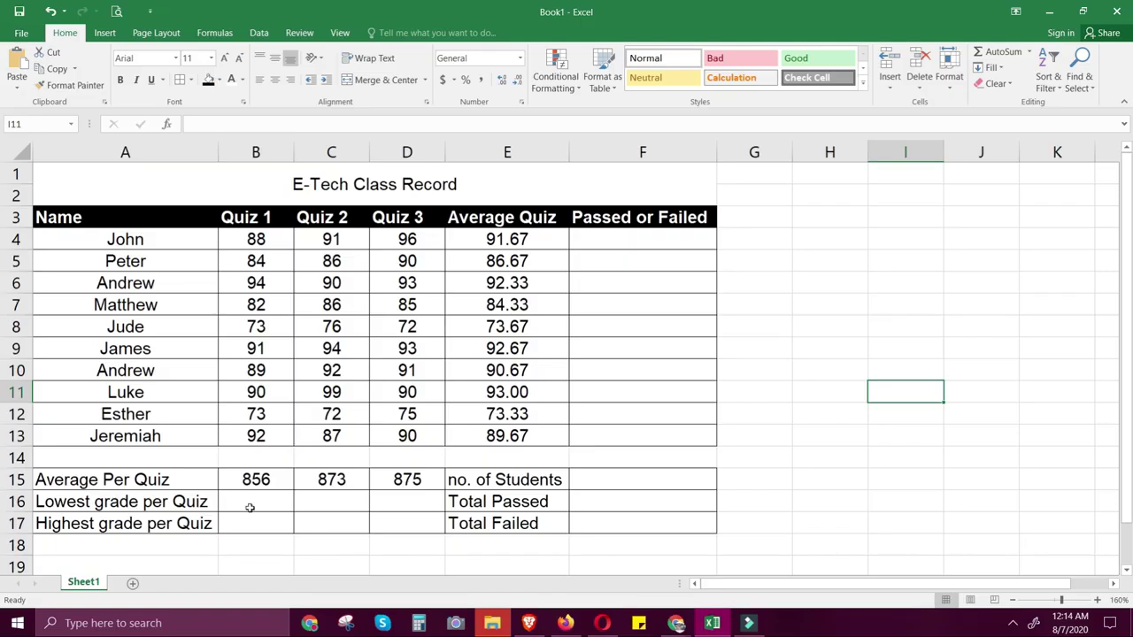
- Enter =MIN(B4:B13) in B16 for the lowest grade of Quiz 1 and fill it across to D16
{"action": "left_click", "coordinate": [41, 502]}
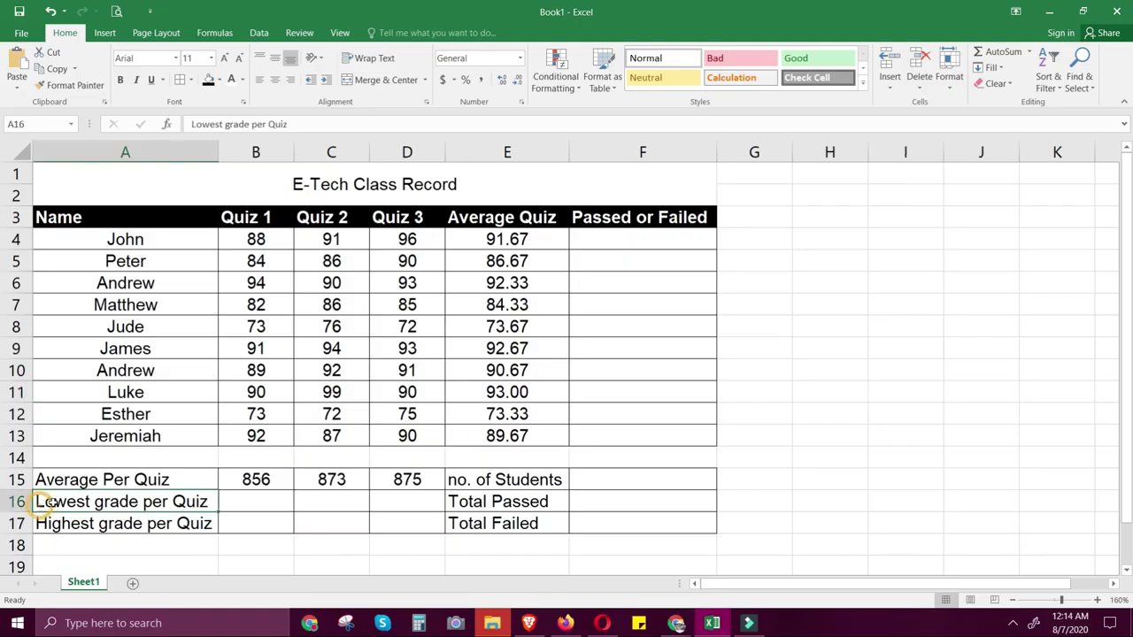
{"action": "left_click", "coordinate": [251, 503]}
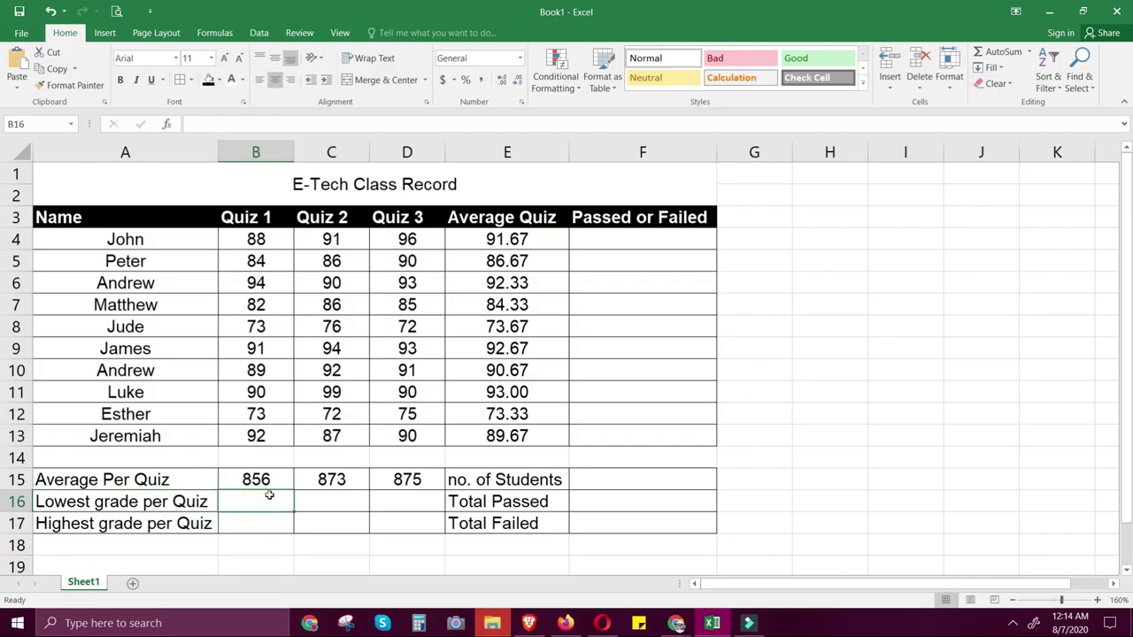
{"action": "type", "text": "="}
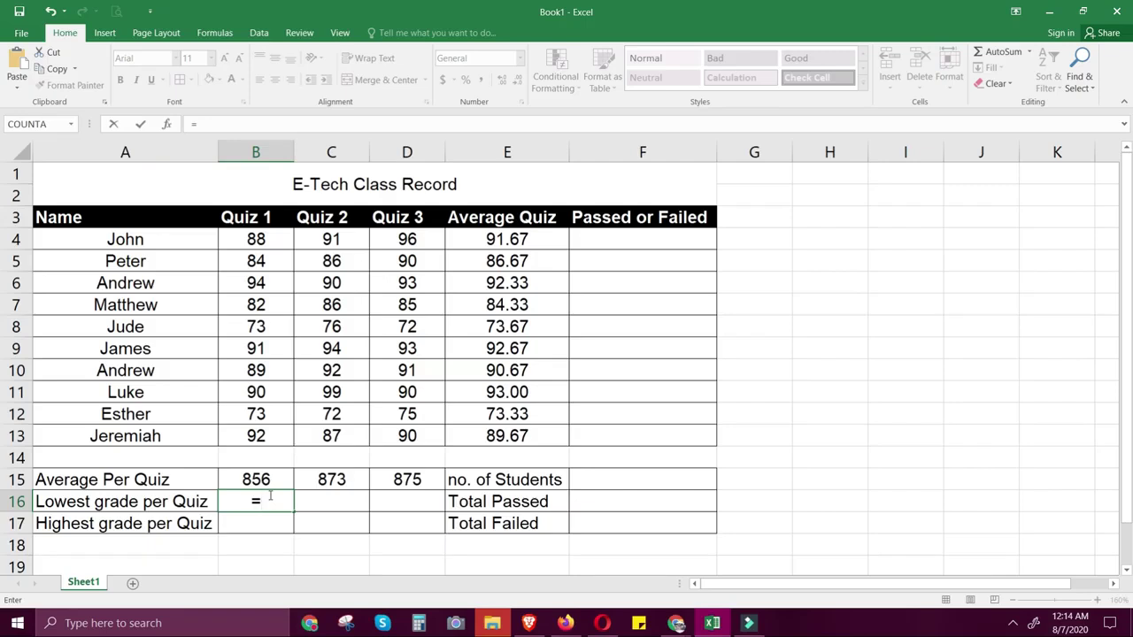
{"action": "type", "text": "MIN("}
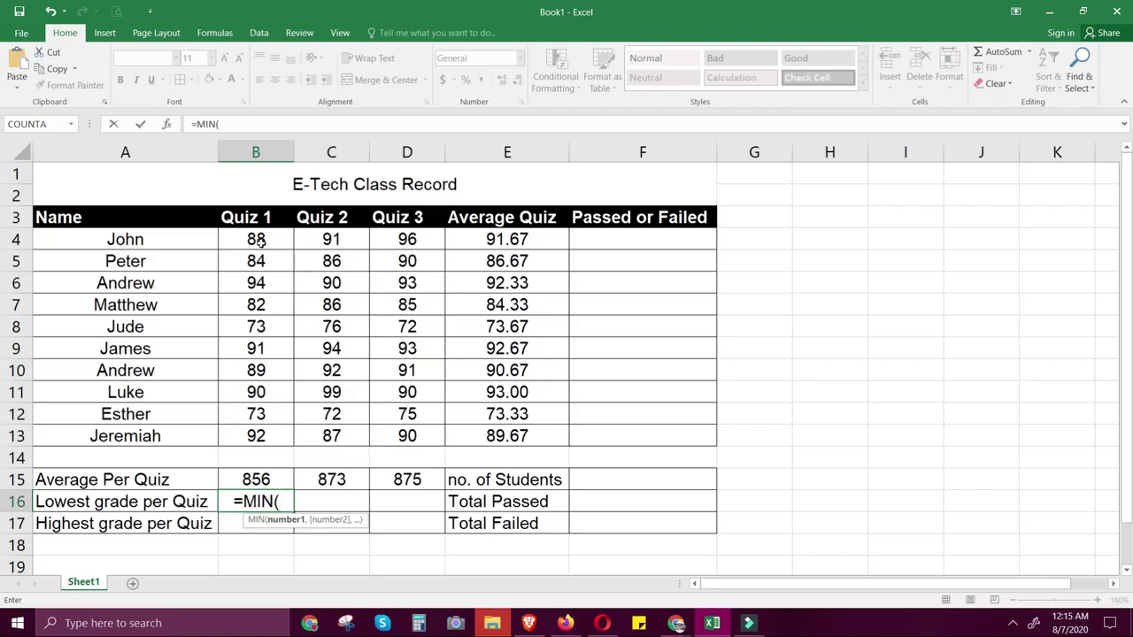
{"action": "left_click", "coordinate": [276, 435]}
{"action": "type", "text": ")"}
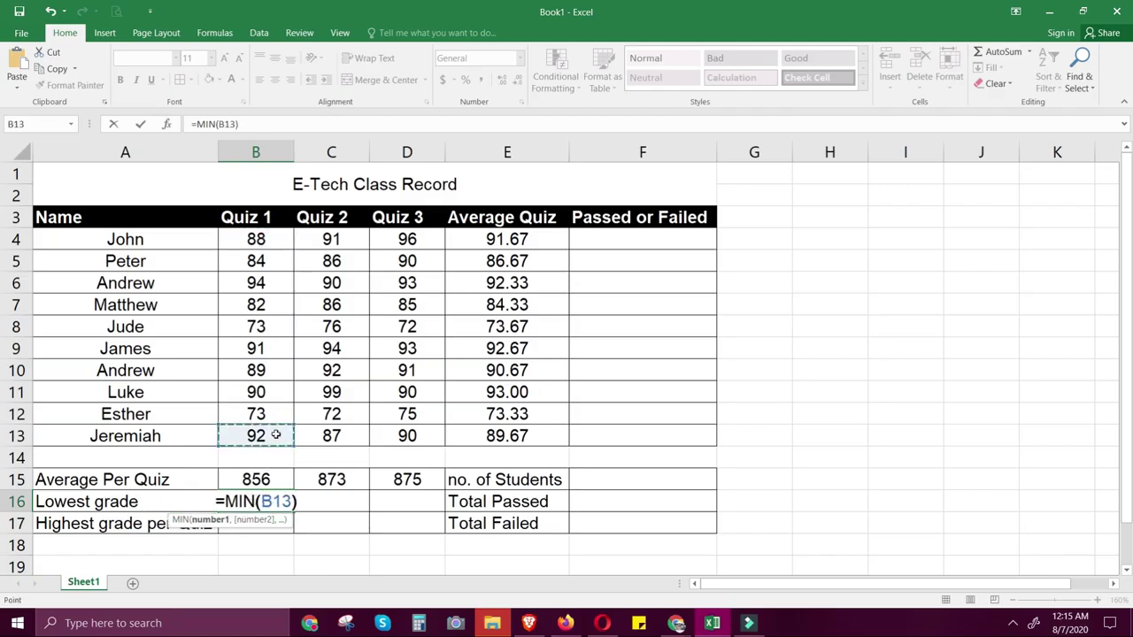
{"action": "key", "text": "BackSpace"}
{"action": "left_click_drag", "start_coordinate": [256, 239], "coordinate": [255, 436]}
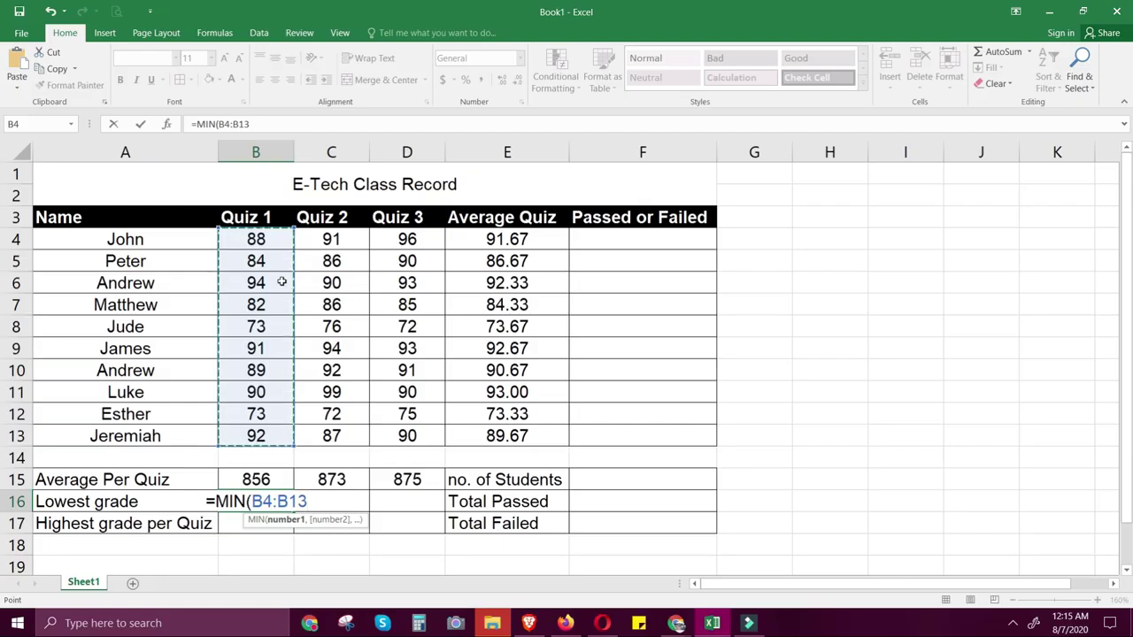
{"action": "type", "text": ")"}
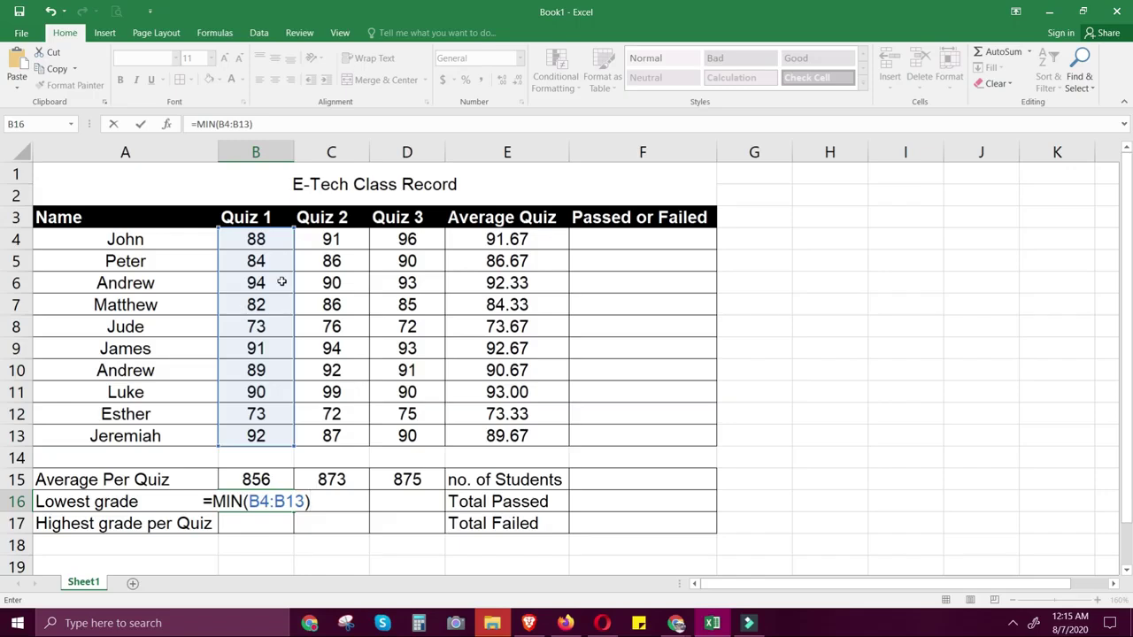
{"action": "key", "text": "Return"}
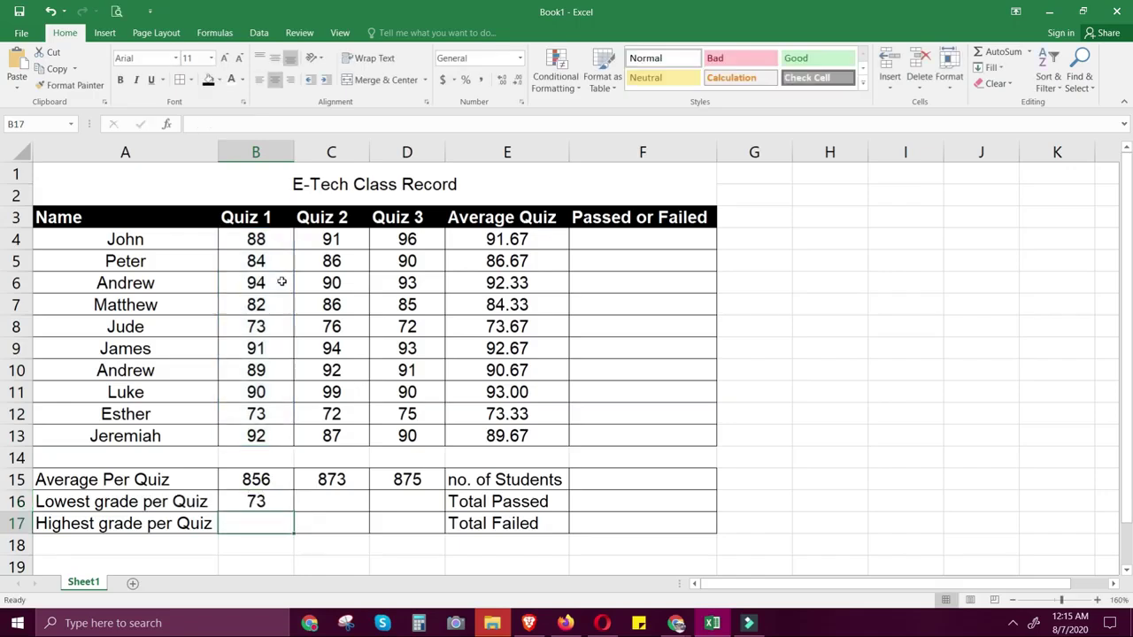
{"action": "left_click", "coordinate": [274, 497]}
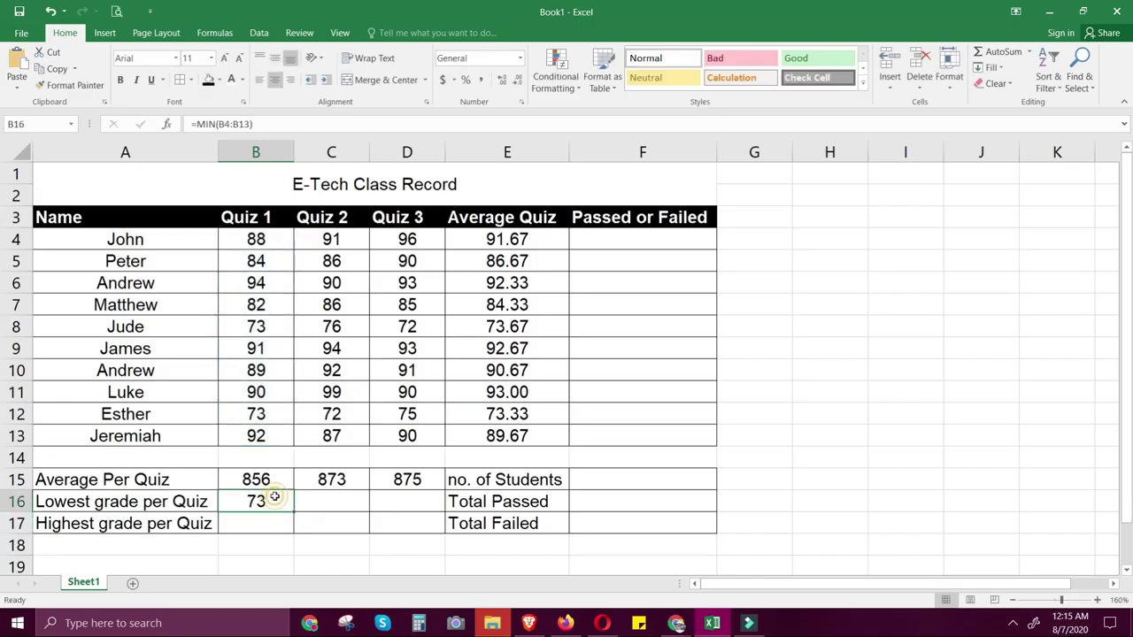
{"action": "left_click_drag", "start_coordinate": [293, 511], "coordinate": [410, 511]}
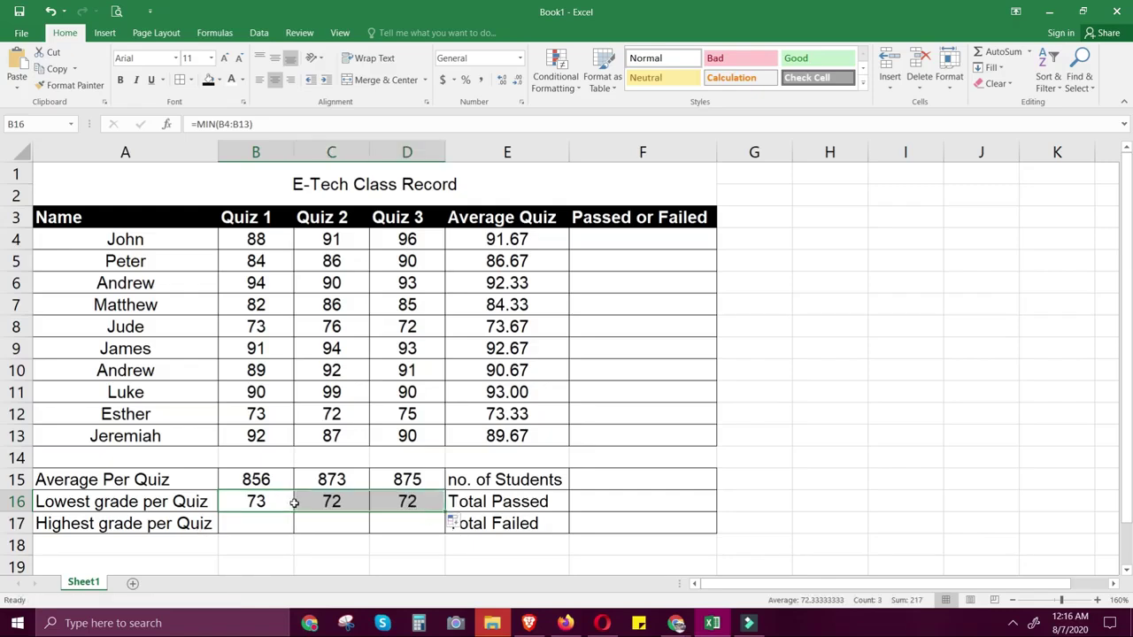
- Enter =MAX(B4:B13) in B17 for the highest grade of Quiz 1 and fill it across to D17
{"action": "left_click", "coordinate": [247, 523]}
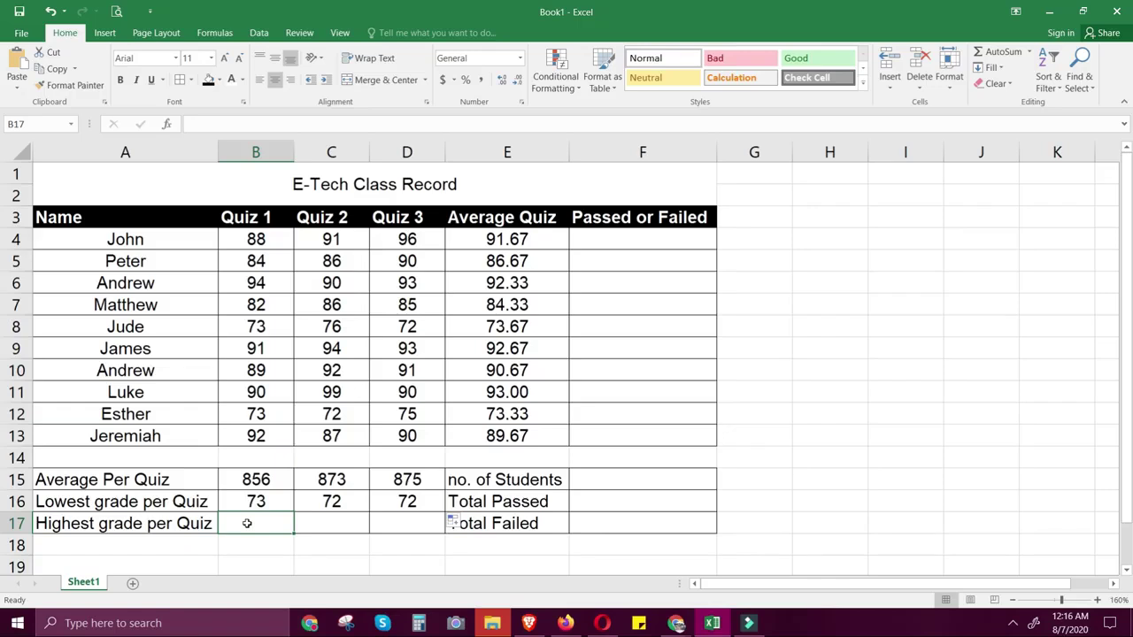
{"action": "type", "text": "="}
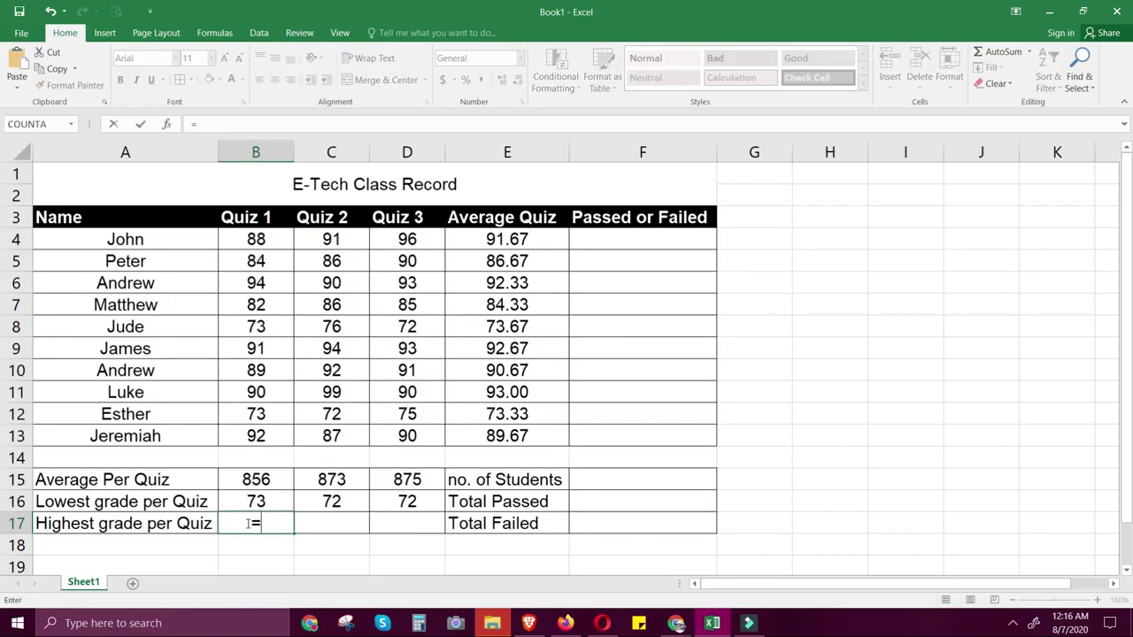
{"action": "type", "text": "MAX("}
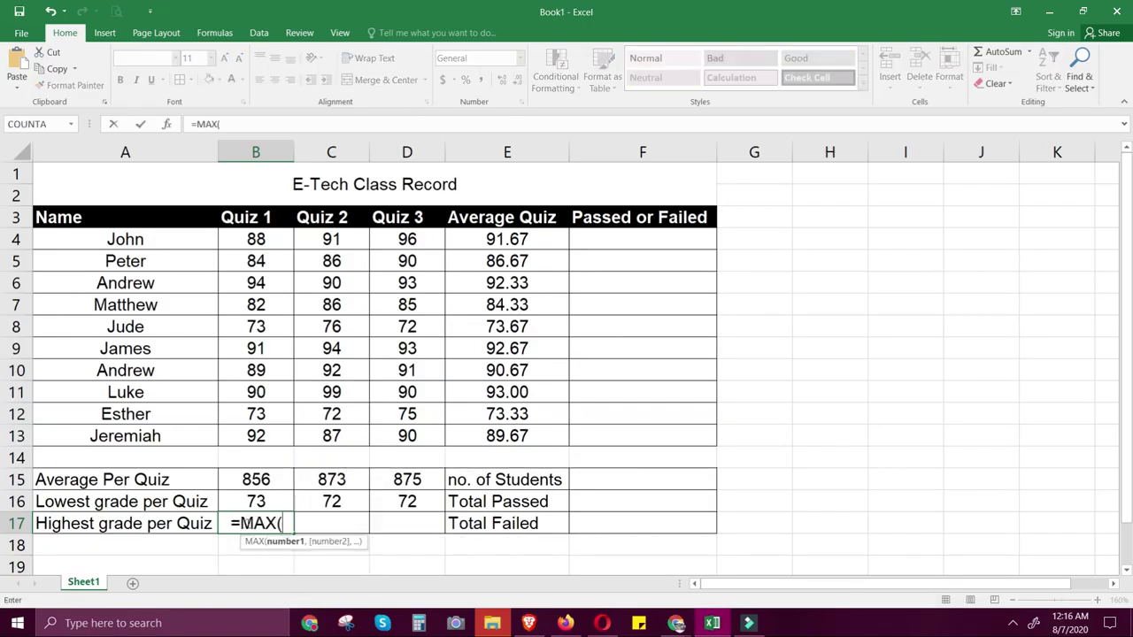
{"action": "left_click_drag", "start_coordinate": [270, 234], "coordinate": [281, 436]}
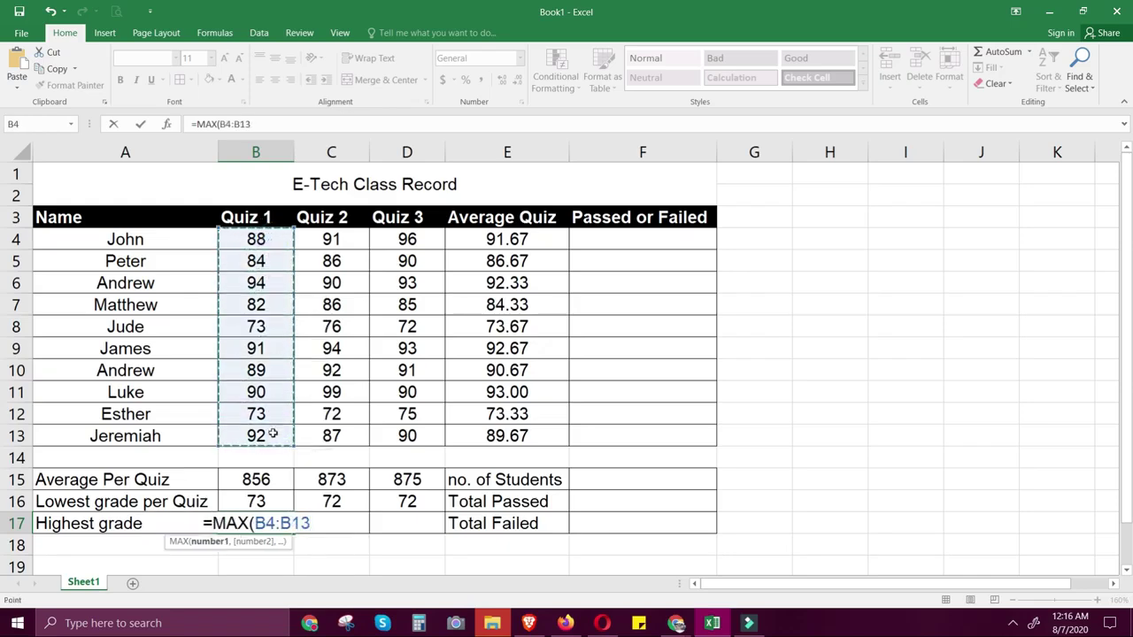
{"action": "type", "text": ")"}
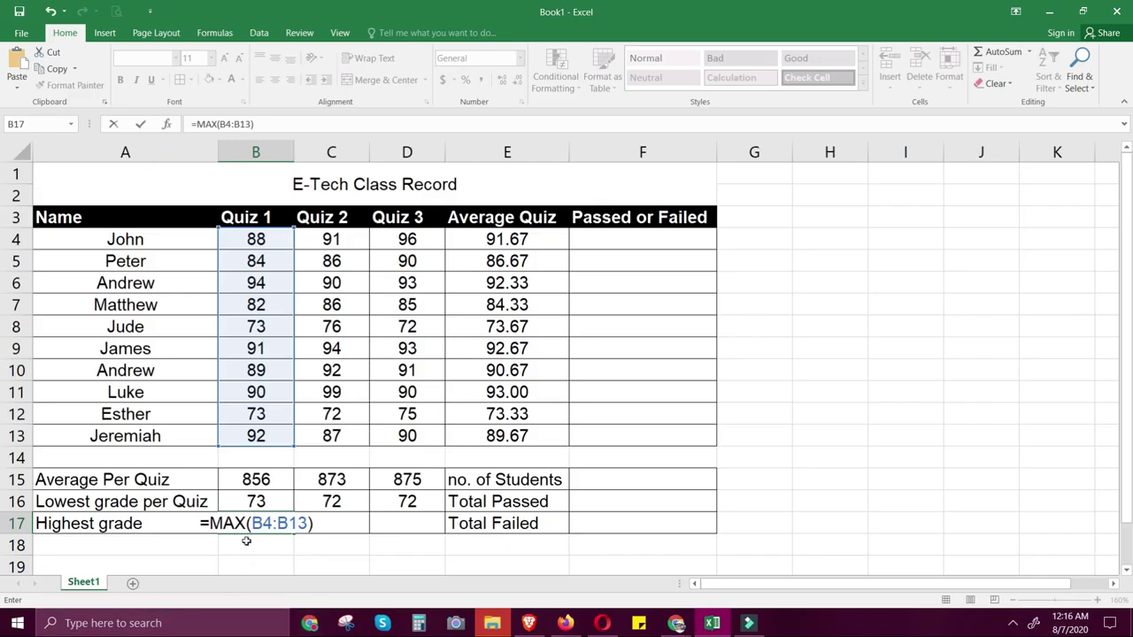
{"action": "key", "text": "ctrl+Return"}
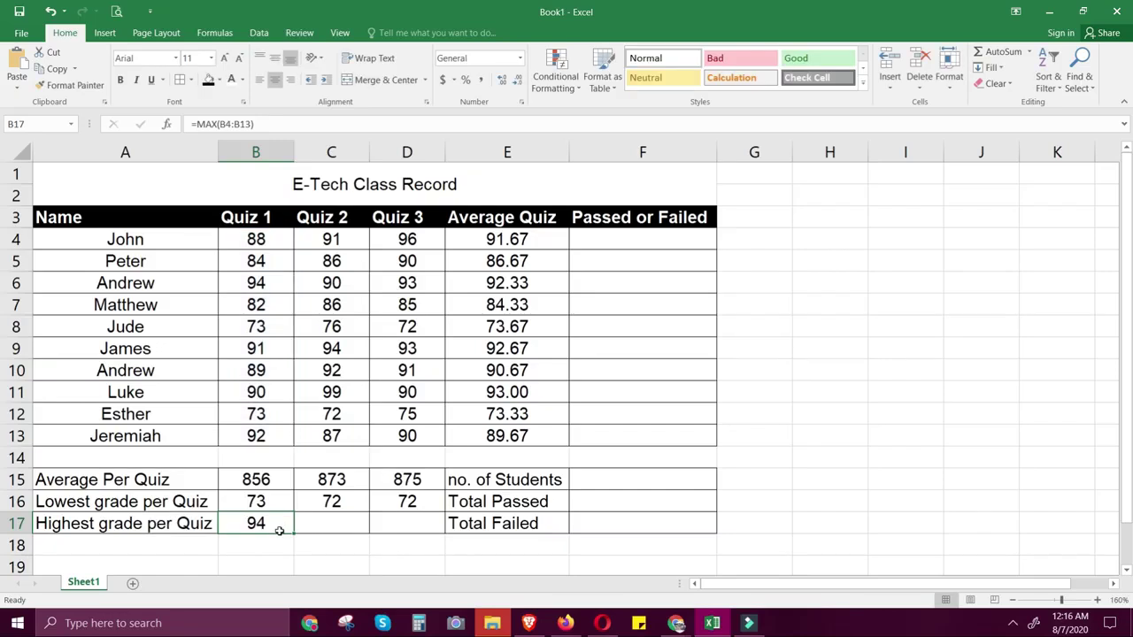
{"action": "left_click_drag", "start_coordinate": [294, 534], "coordinate": [426, 528]}
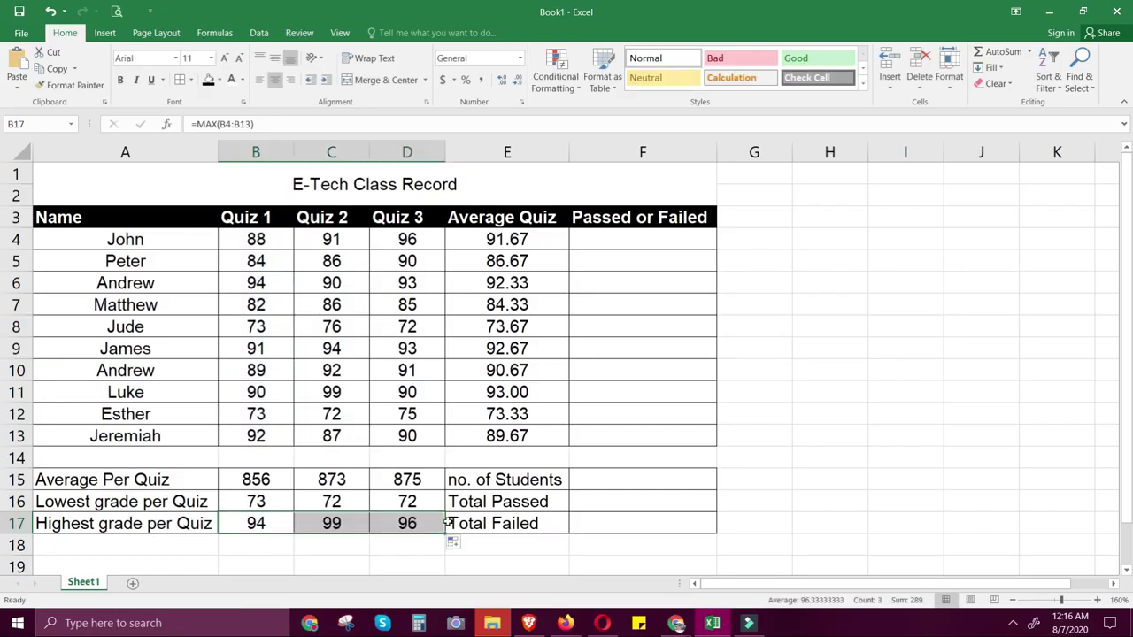
{"action": "double_click", "coordinate": [951, 394]}
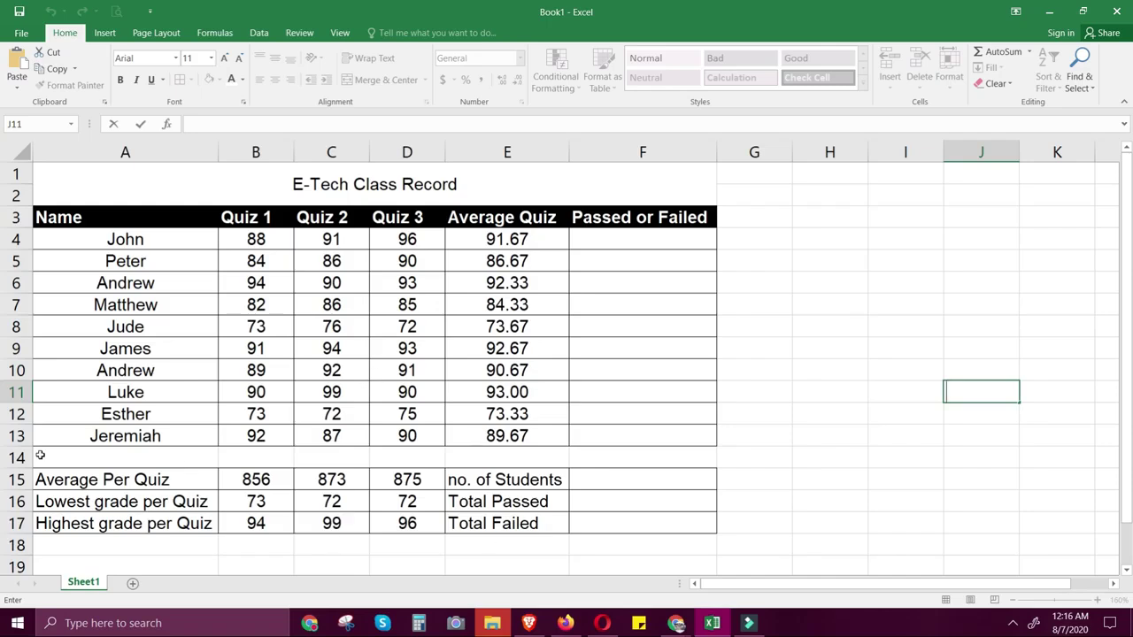
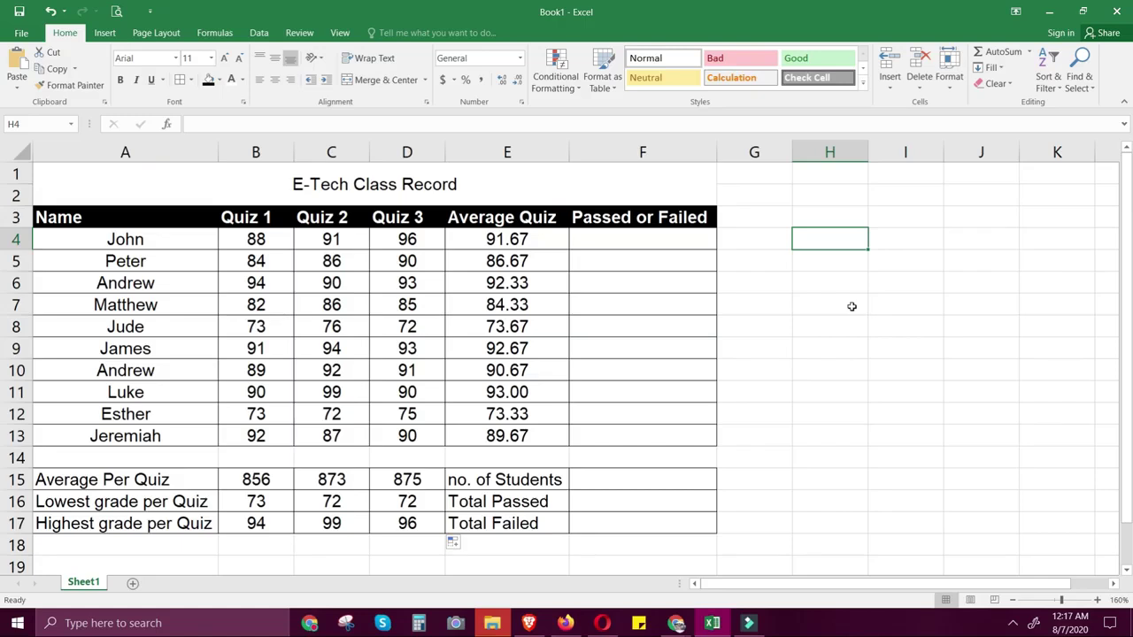
- Start an IF formula in F4 of the Passed or Failed column with the logical test E4>=75
{"action": "left_click", "coordinate": [641, 243]}
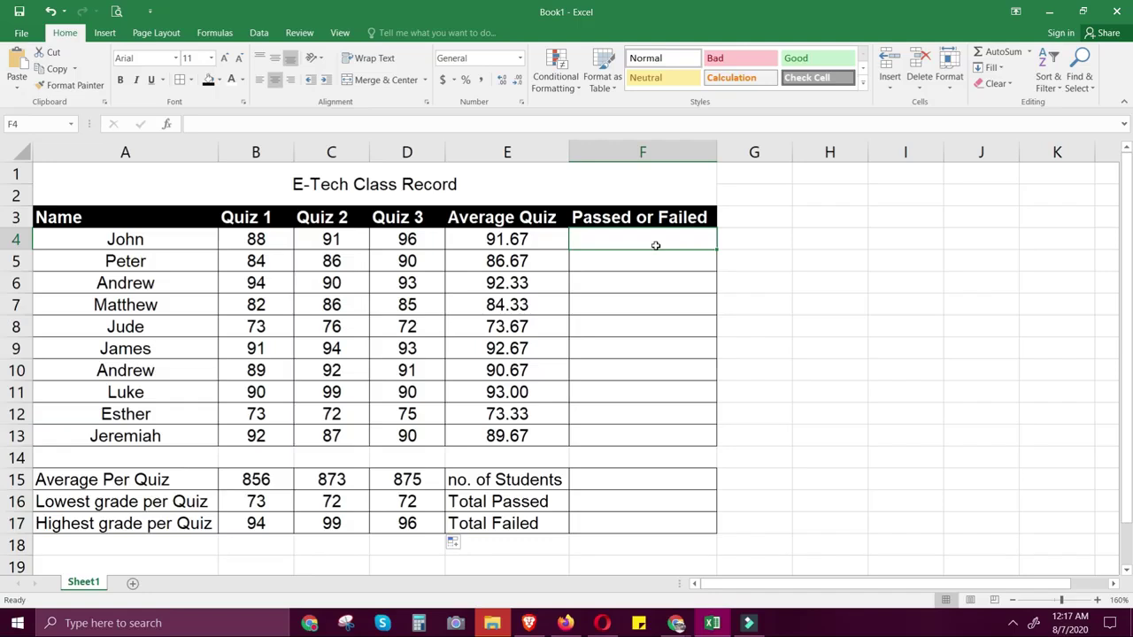
{"action": "type", "text": "=I"}
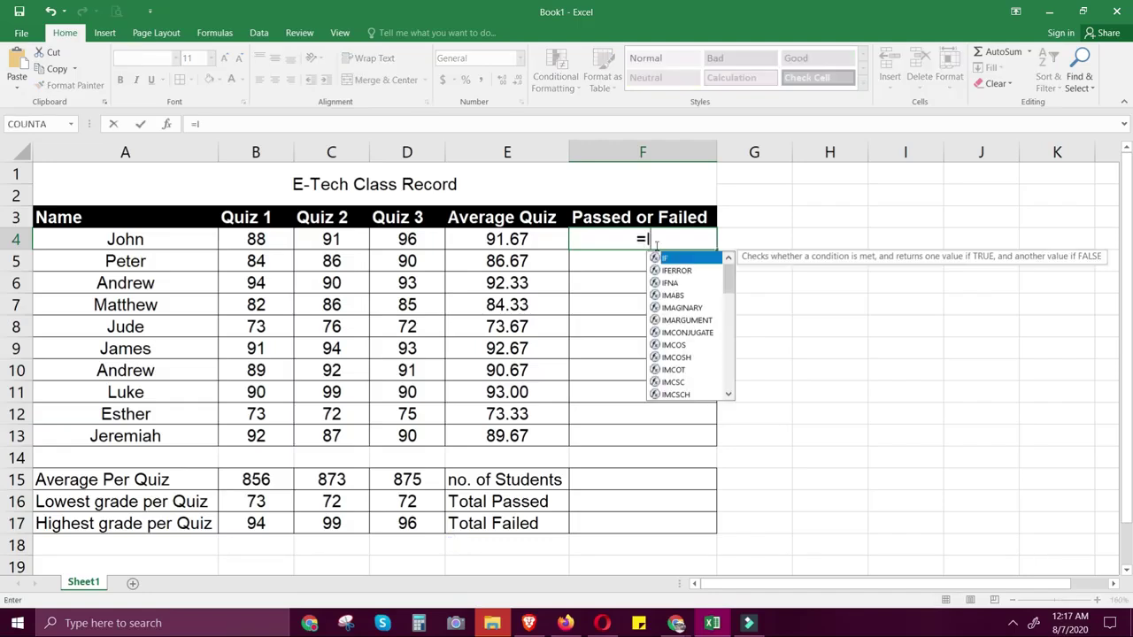
{"action": "type", "text": "F("}
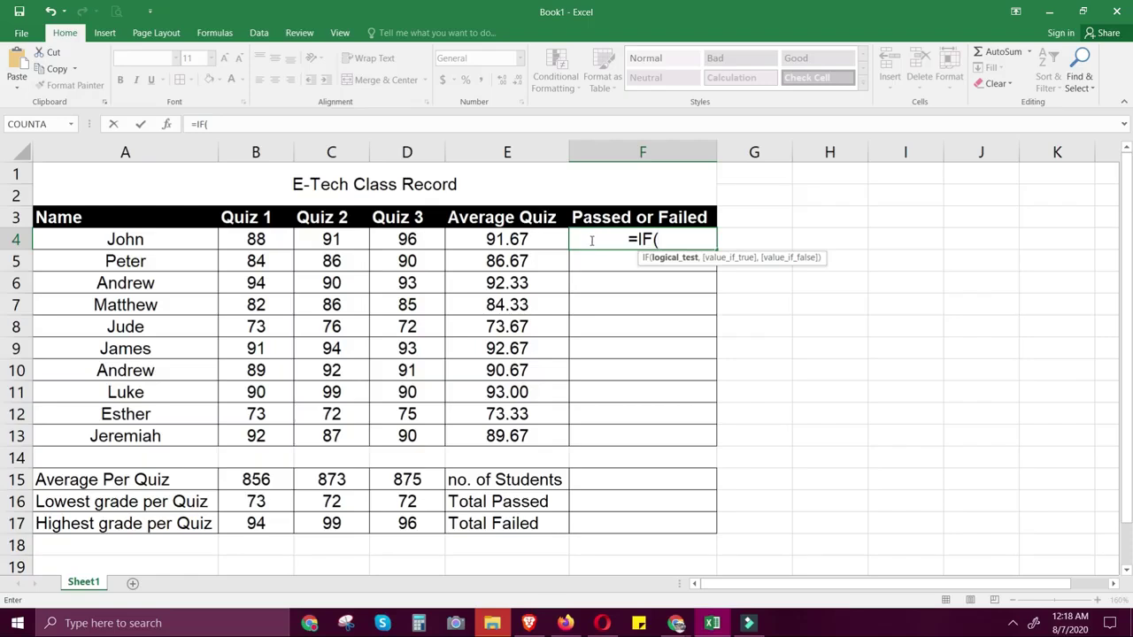
{"action": "left_click", "coordinate": [536, 243]}
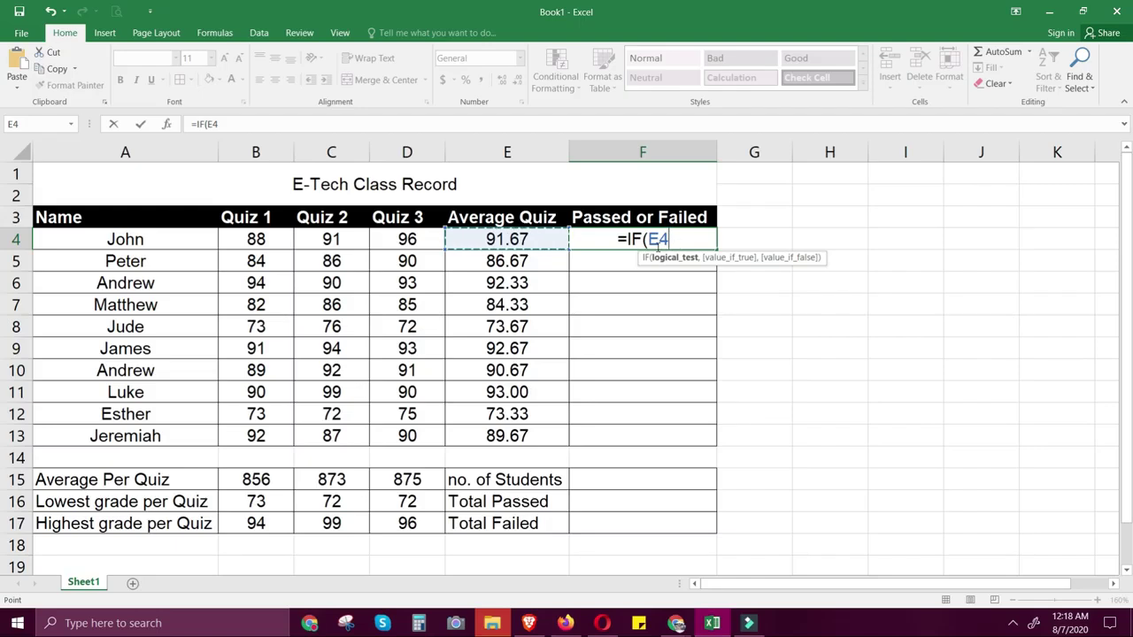
{"action": "type", "text": ">"}
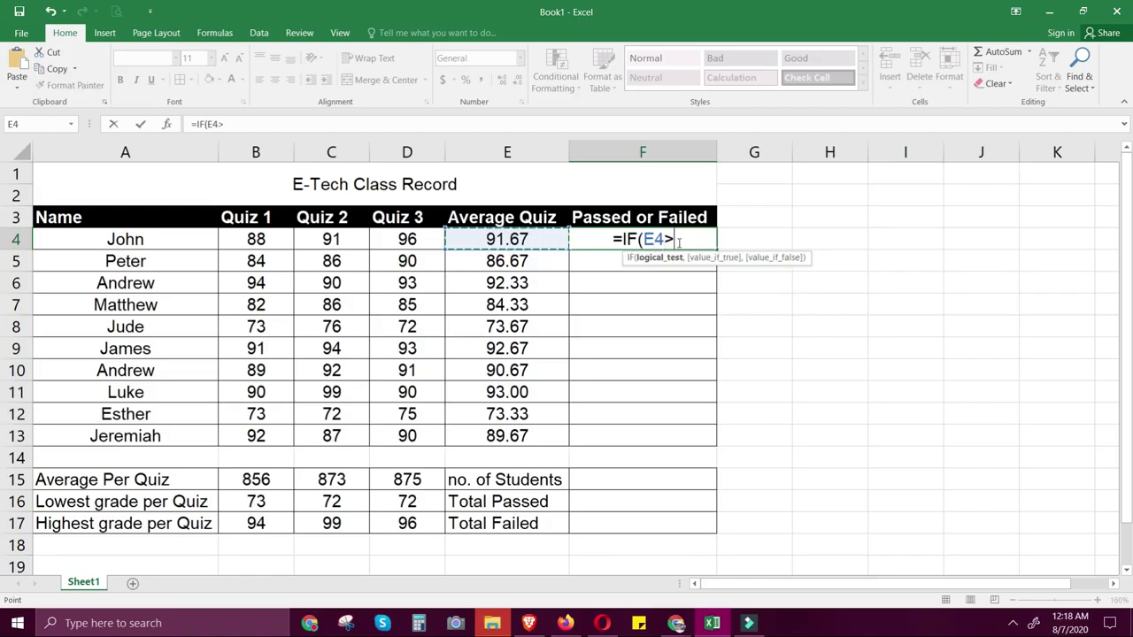
{"action": "type", "text": "="}
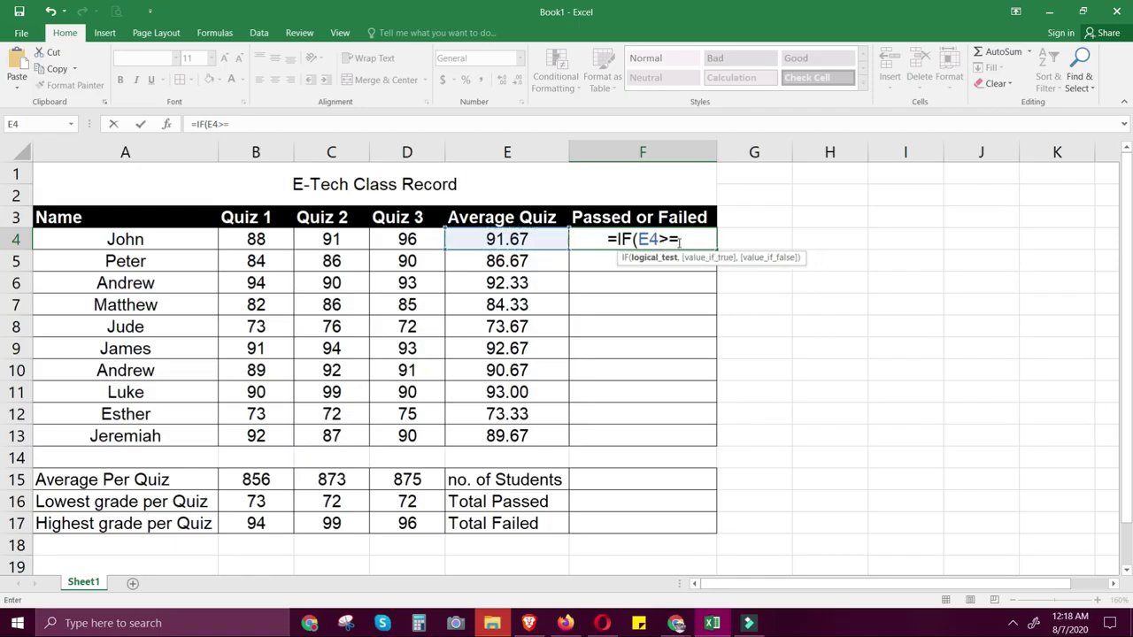
{"action": "type", "text": "75"}
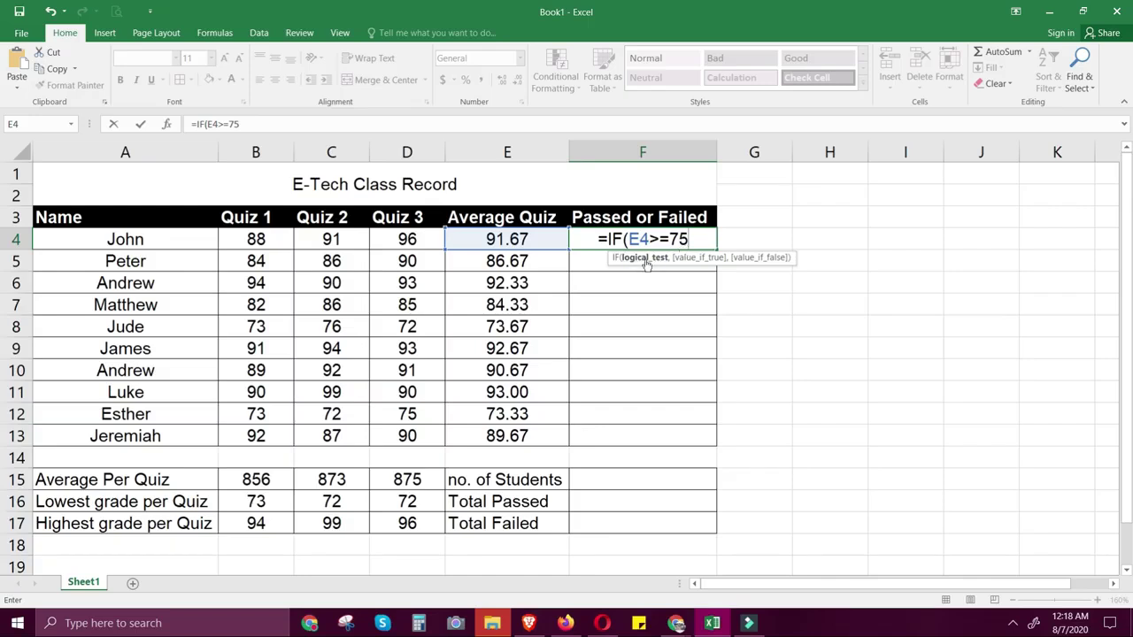
{"action": "type", "text": ","}
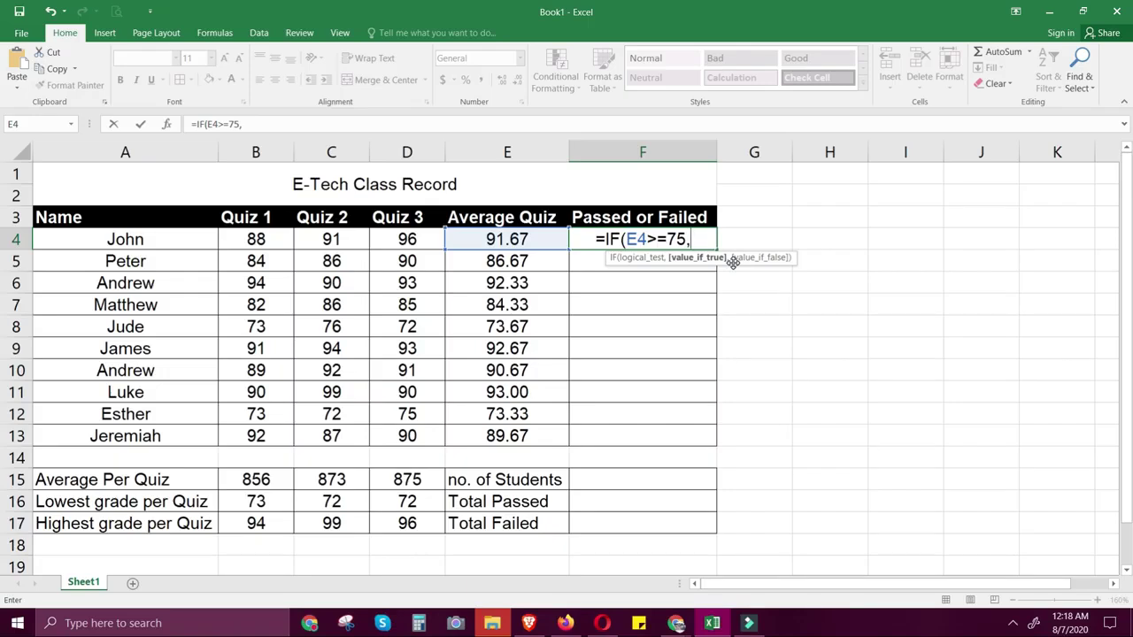
- Complete the IF formula in F4 with "Passed" if true and "Failed" if false, and fill it down to F13
{"action": "type", "text": "\""}
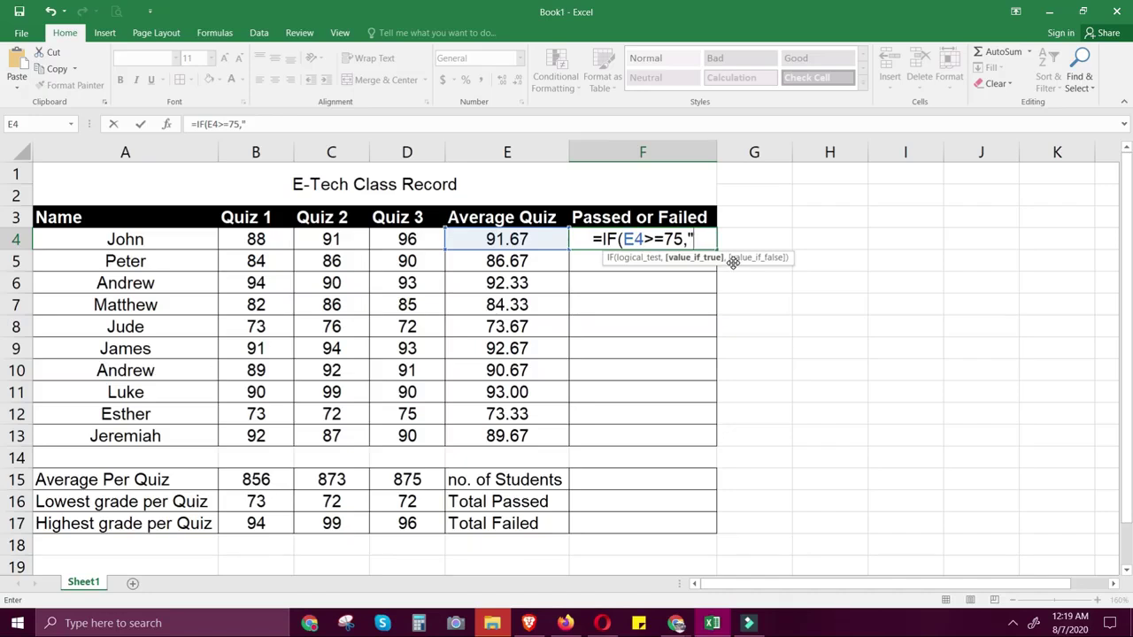
{"action": "type", "text": "p"}
{"action": "key", "text": "BackSpace"}
{"action": "type", "text": "Passed\","}
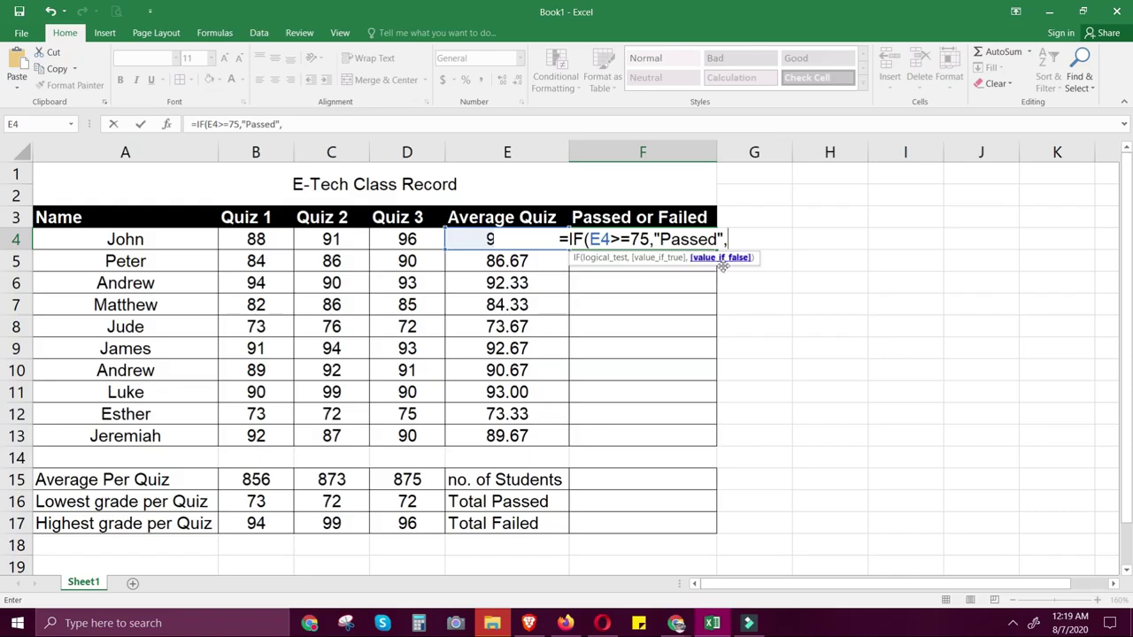
{"action": "type", "text": "\"Failed\")"}
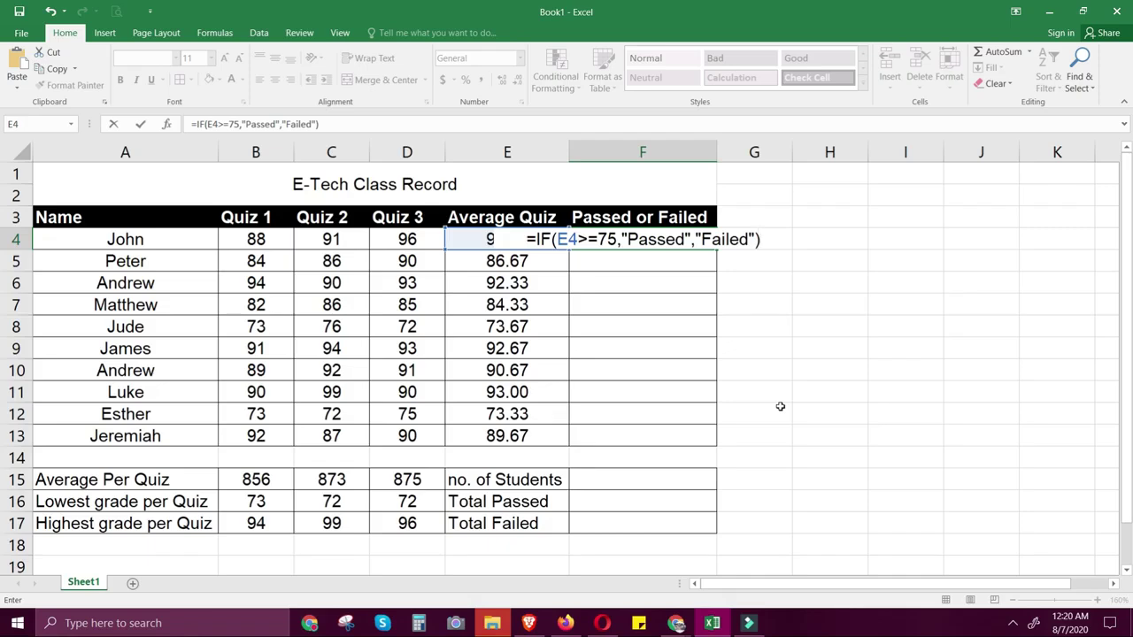
{"action": "key", "text": "Return"}
{"action": "left_click", "coordinate": [611, 240]}
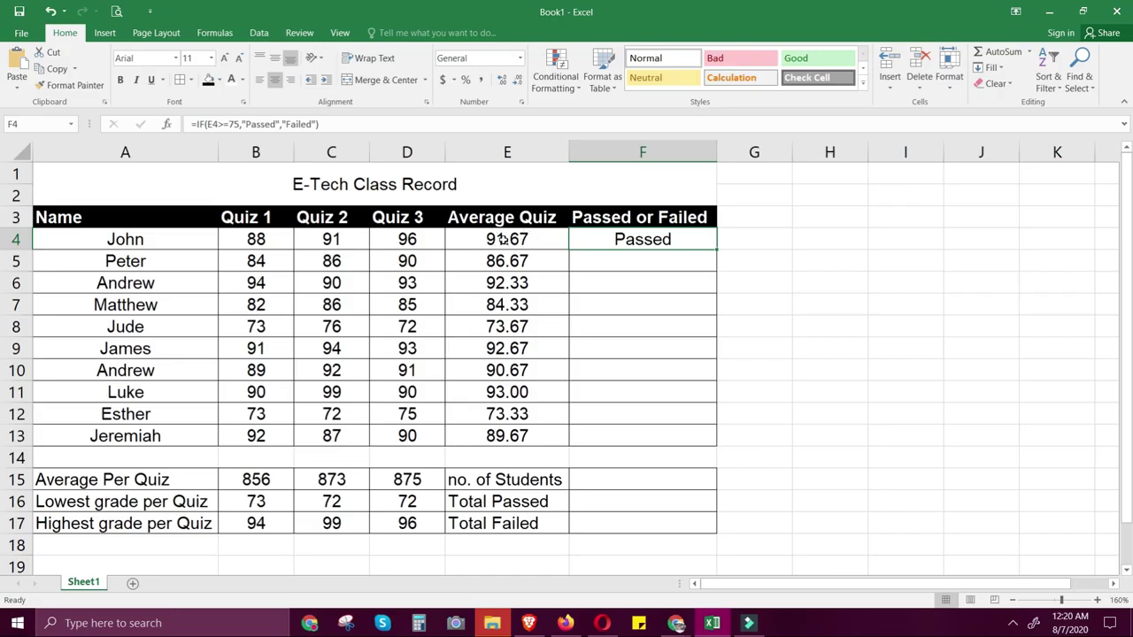
{"action": "double_click", "coordinate": [717, 251]}
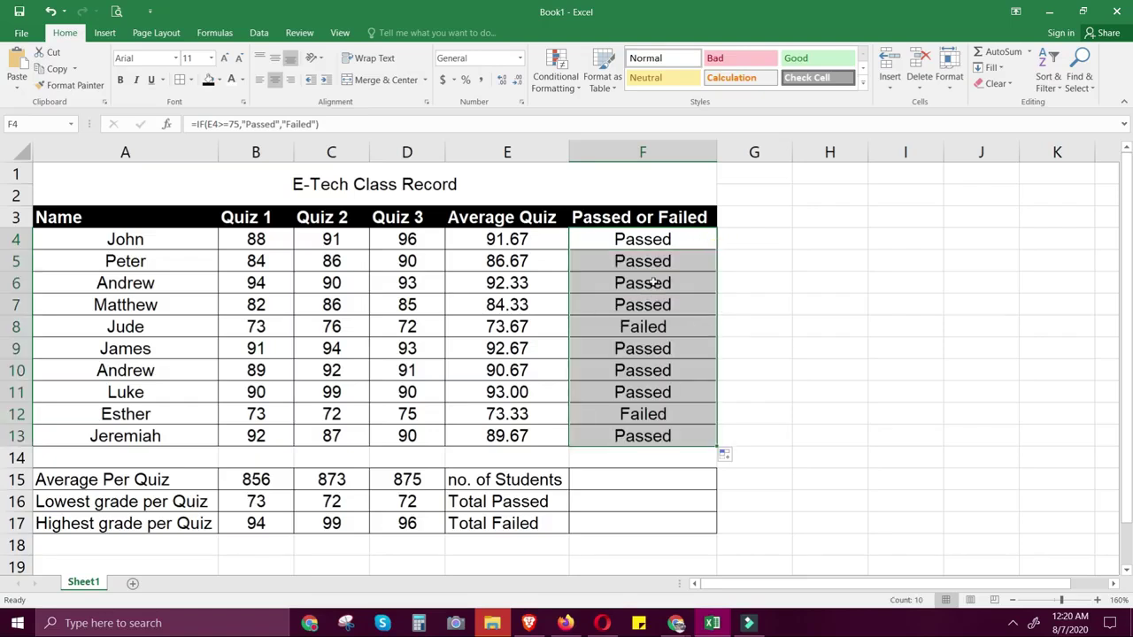
- Check the Passed or Failed results in F4:F13 against the students' average quiz grades in column E
{"action": "key", "text": "Down"}
{"action": "left_click_drag", "start_coordinate": [677, 304], "coordinate": [681, 431]}
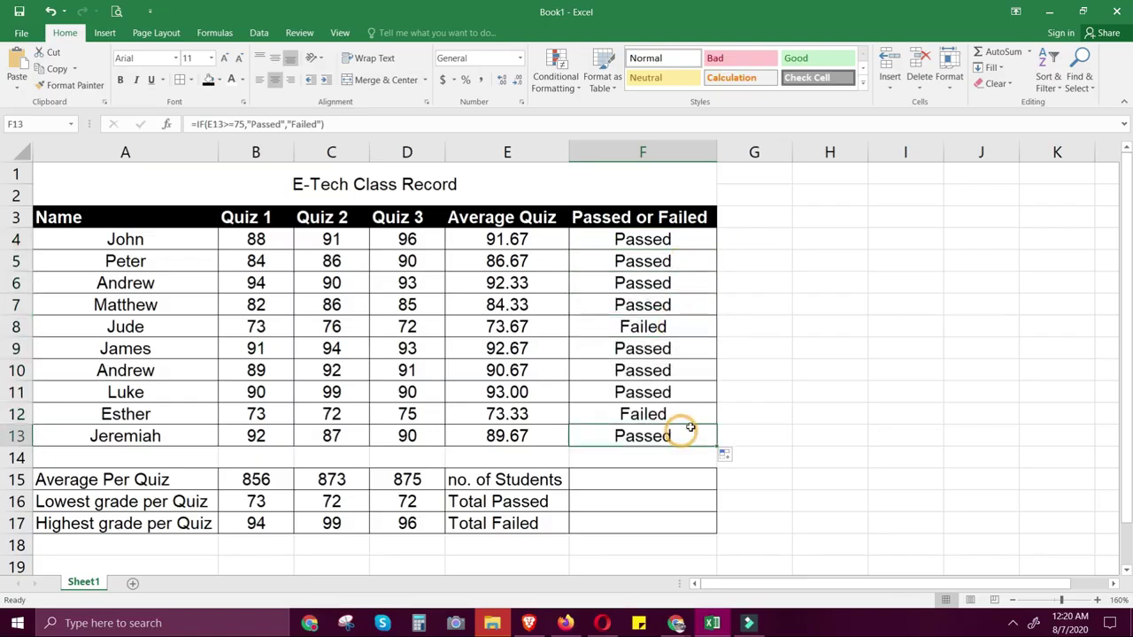
{"action": "left_click", "coordinate": [512, 330]}
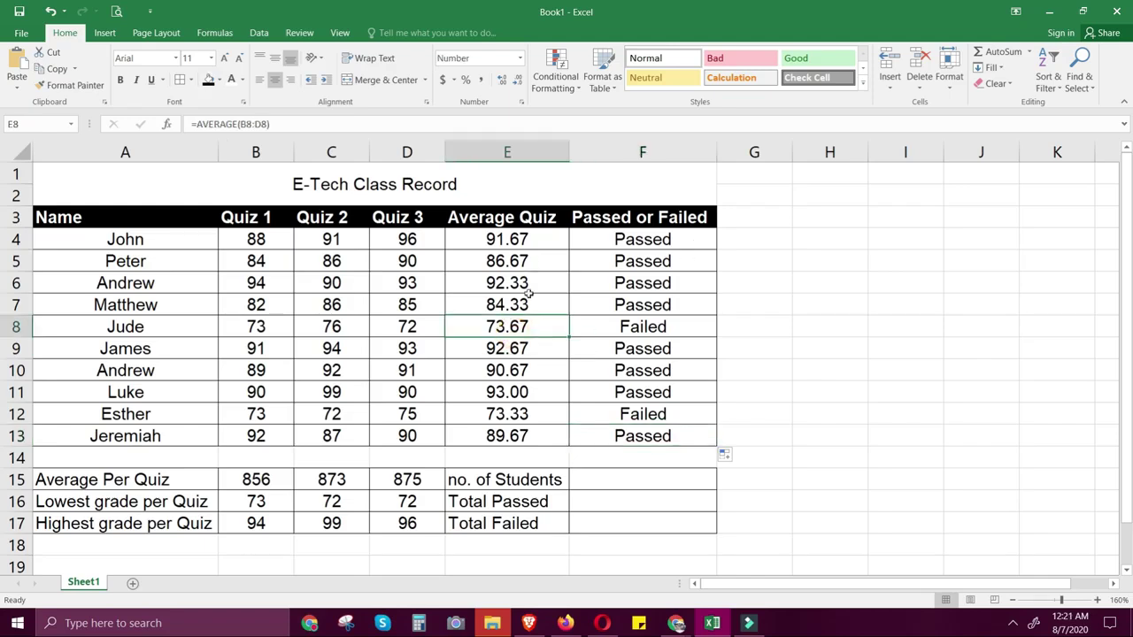
{"action": "left_click", "coordinate": [660, 242]}
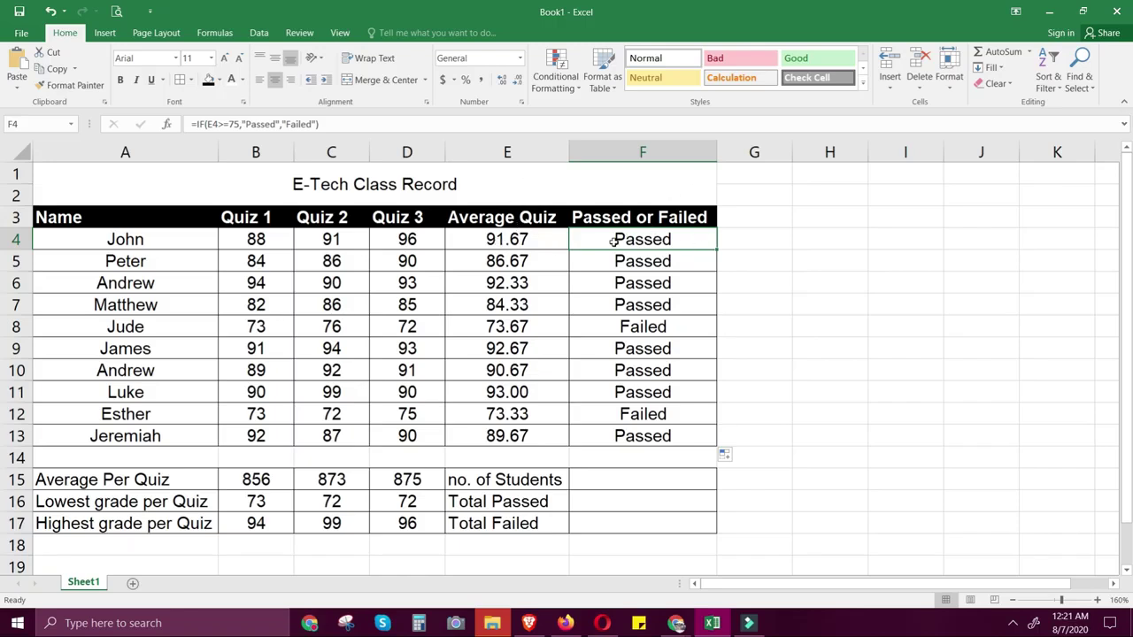
{"action": "left_click", "coordinate": [682, 431]}
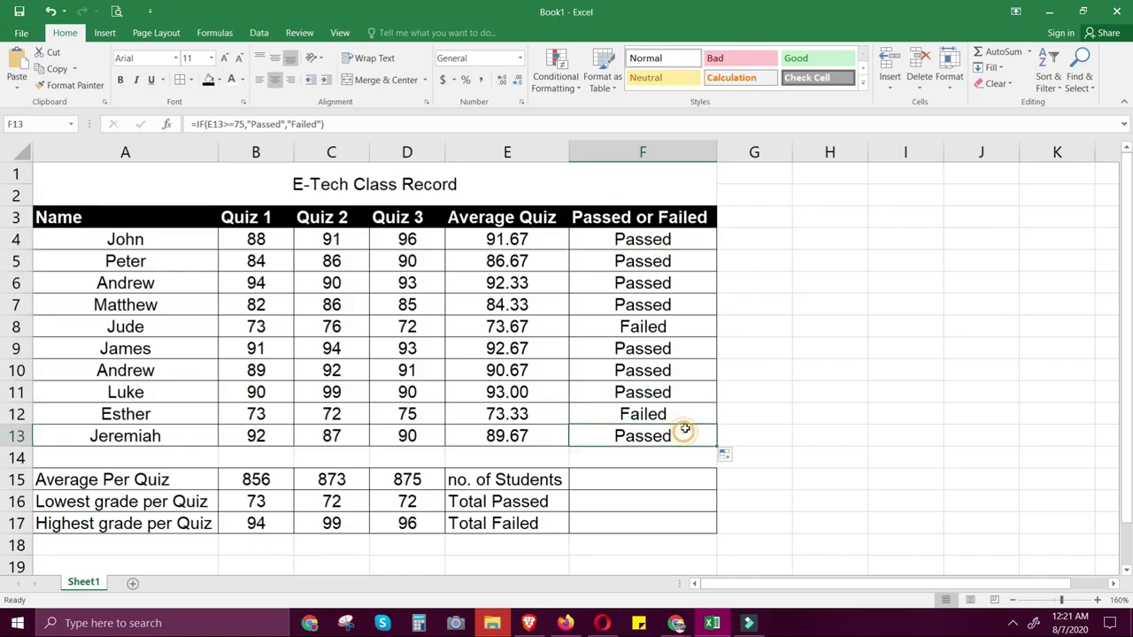
{"action": "left_click", "coordinate": [663, 327]}
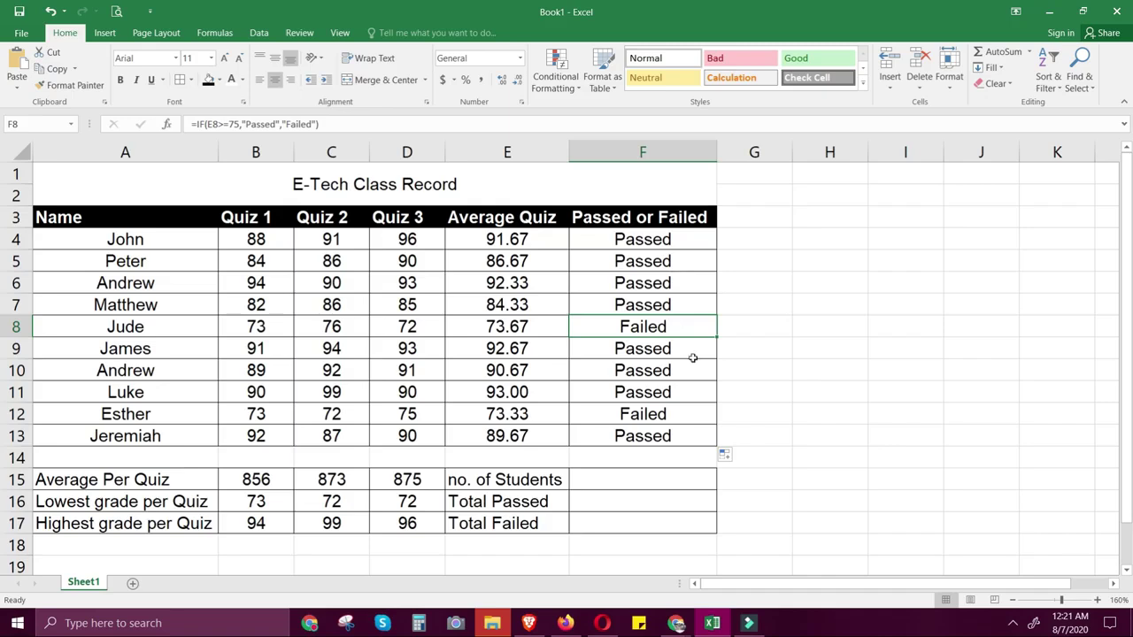
{"action": "left_click", "coordinate": [688, 476]}
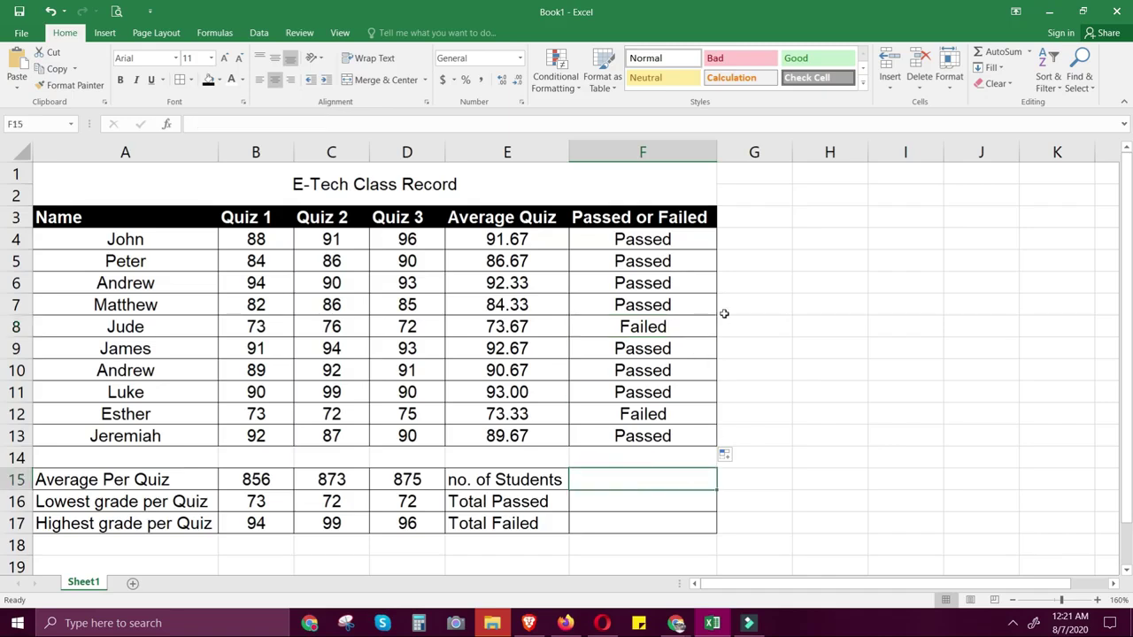
{"action": "key", "text": "Up"}
{"action": "key", "text": "Up"}
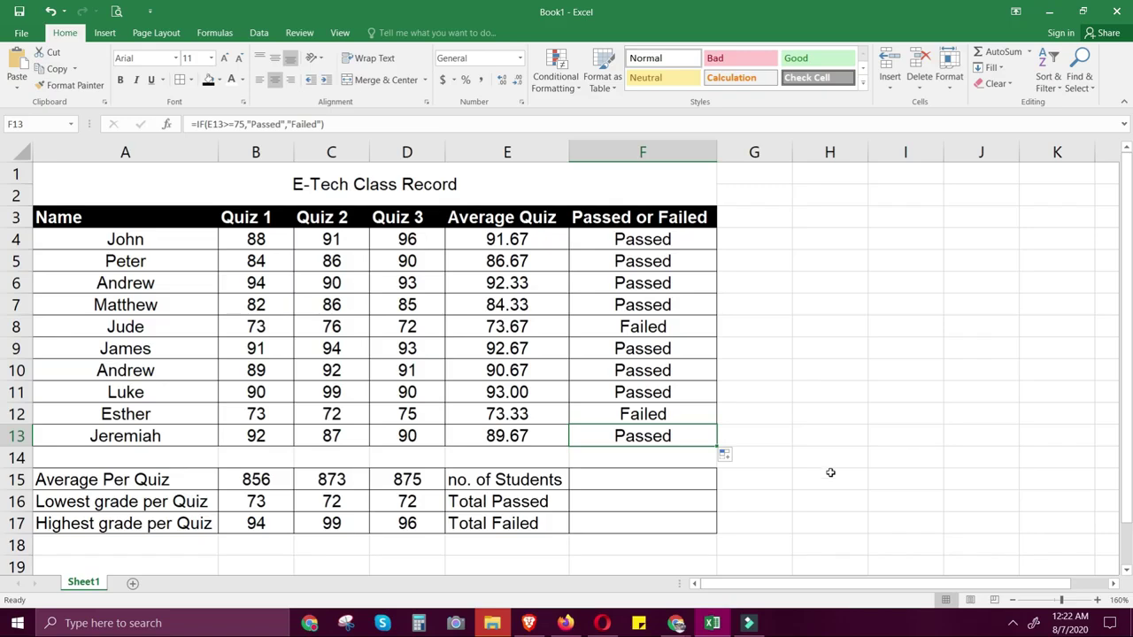
- Enter =COUNTA(A4:A13) in F15 to count the number of students from the Name column
{"action": "left_click", "coordinate": [558, 479]}
{"action": "left_click", "coordinate": [611, 479]}
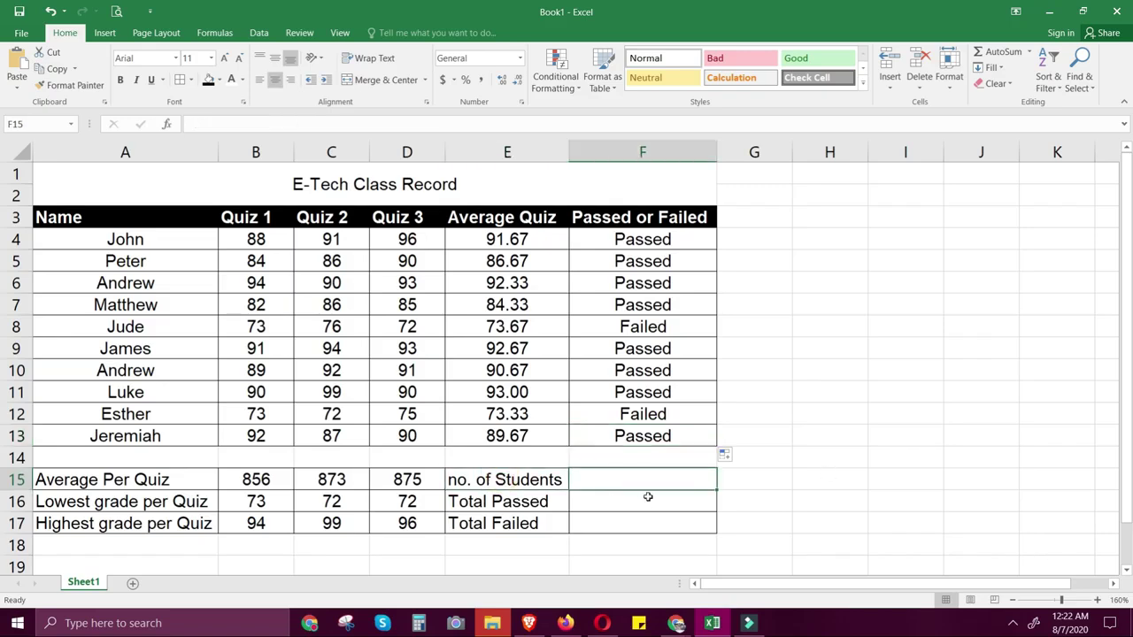
{"action": "left_click", "coordinate": [636, 501]}
{"action": "left_click", "coordinate": [647, 480]}
{"action": "left_click", "coordinate": [643, 502]}
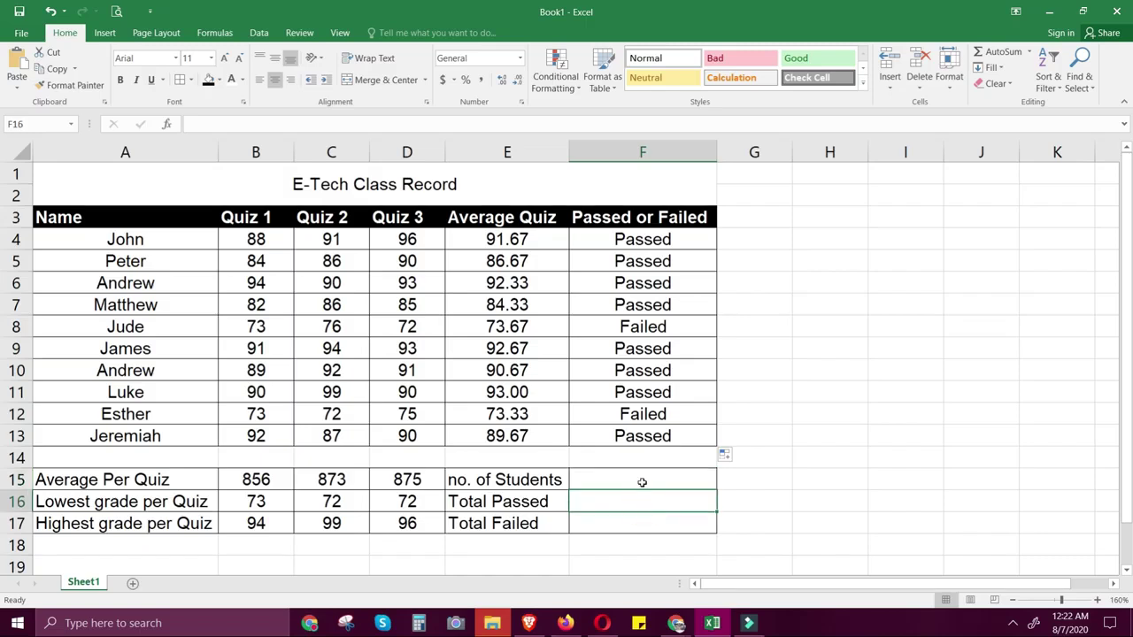
{"action": "left_click", "coordinate": [642, 479]}
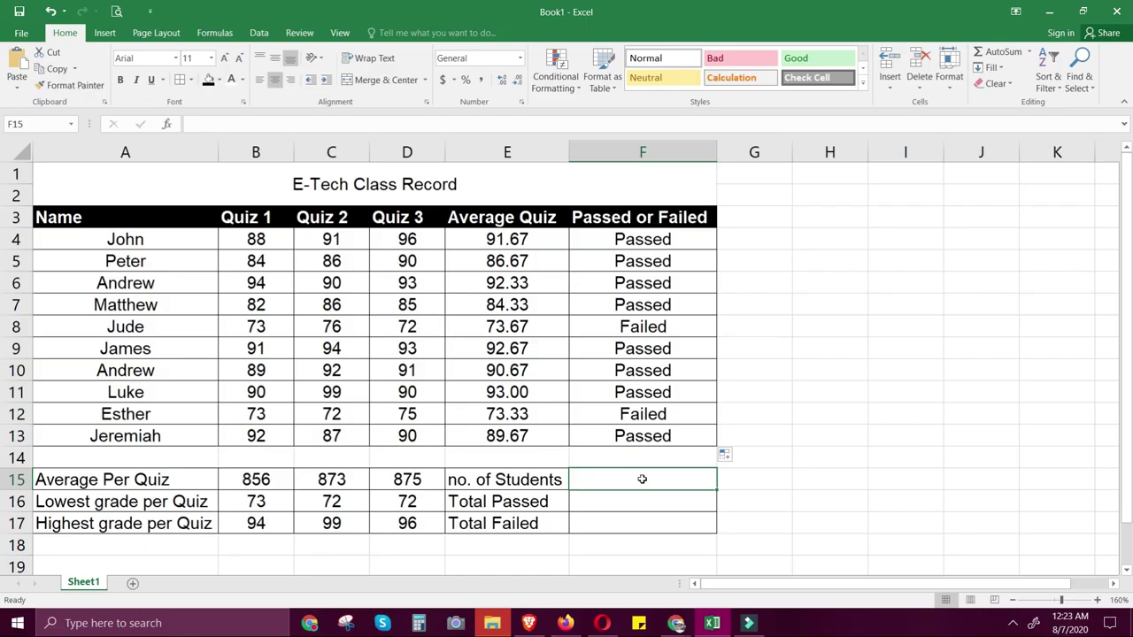
{"action": "type", "text": "="}
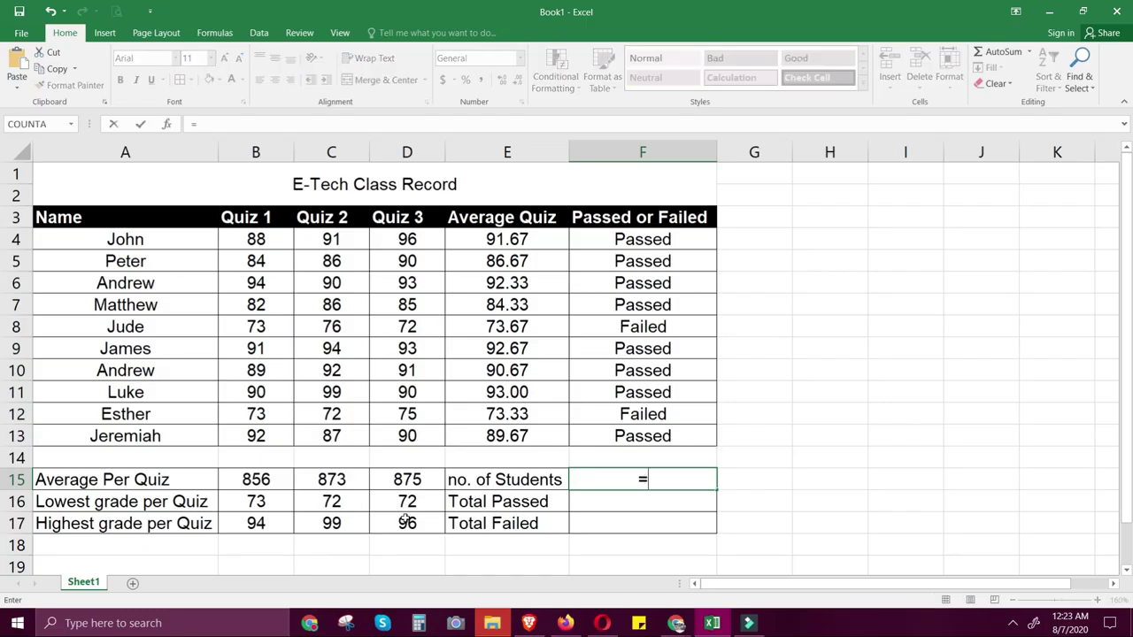
{"action": "type", "text": "COUNTA("}
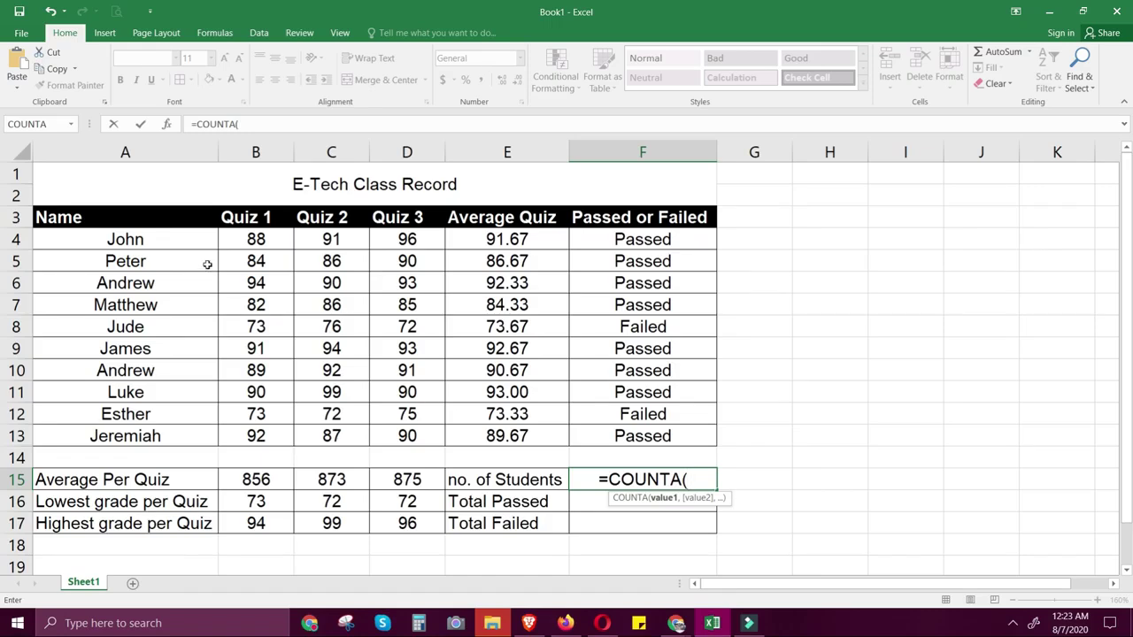
{"action": "left_click_drag", "start_coordinate": [163, 239], "coordinate": [173, 434]}
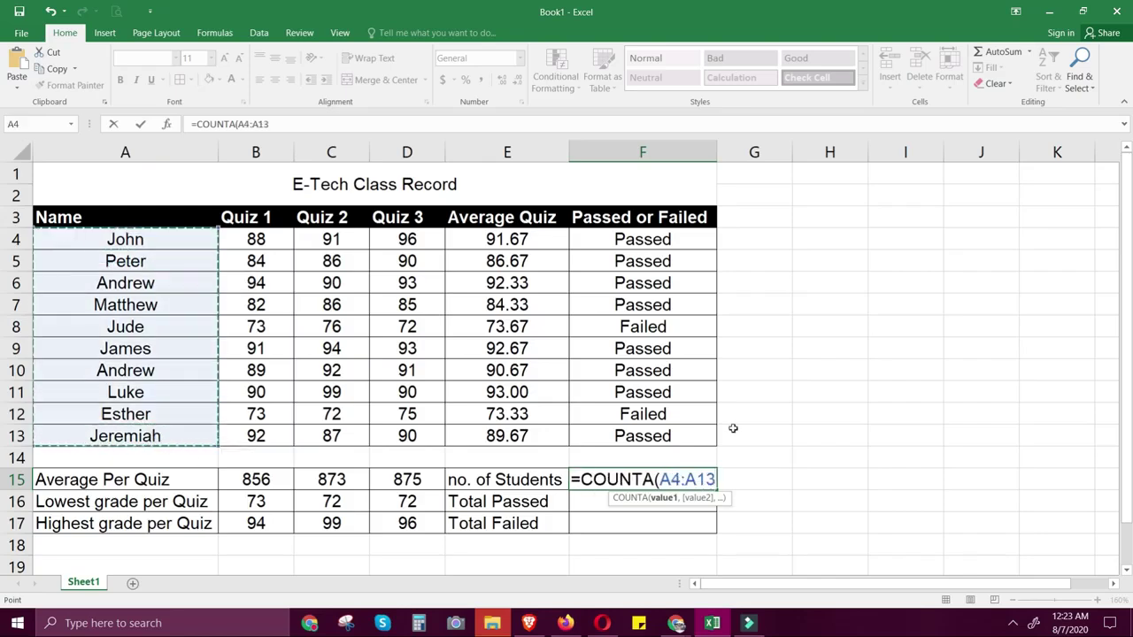
{"action": "type", "text": ")"}
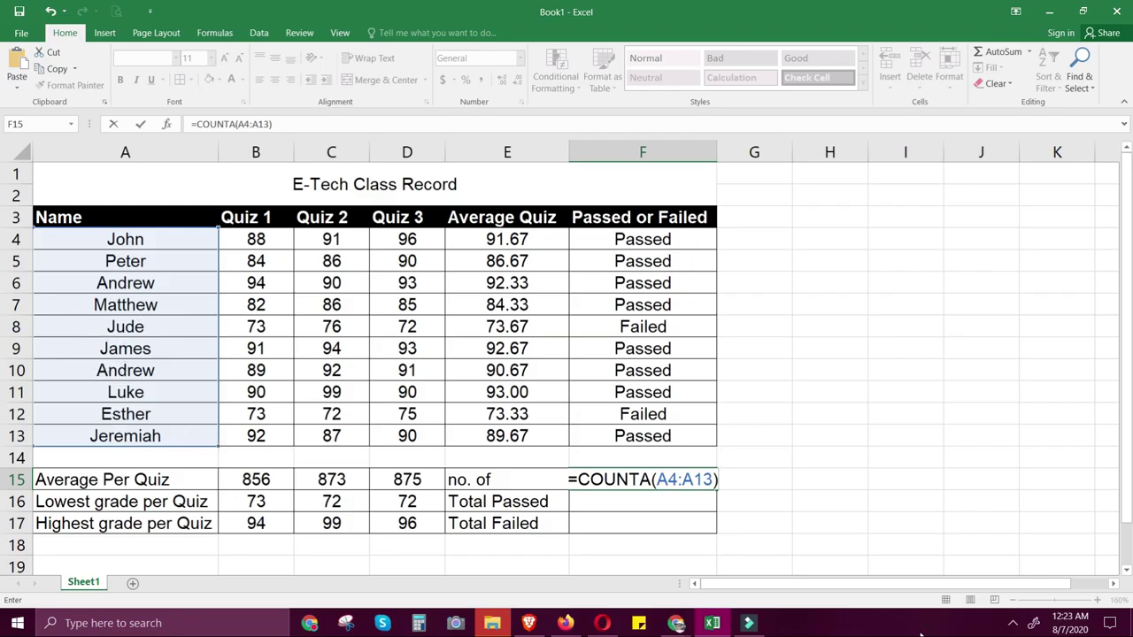
{"action": "key", "text": "Return"}
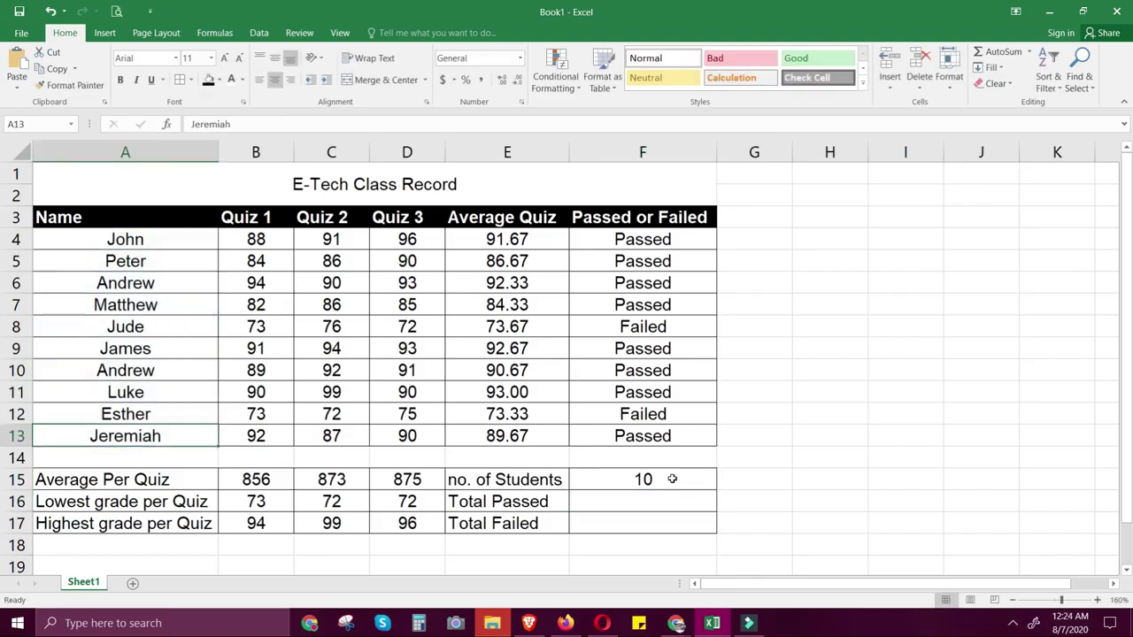
{"action": "left_click", "coordinate": [673, 480]}
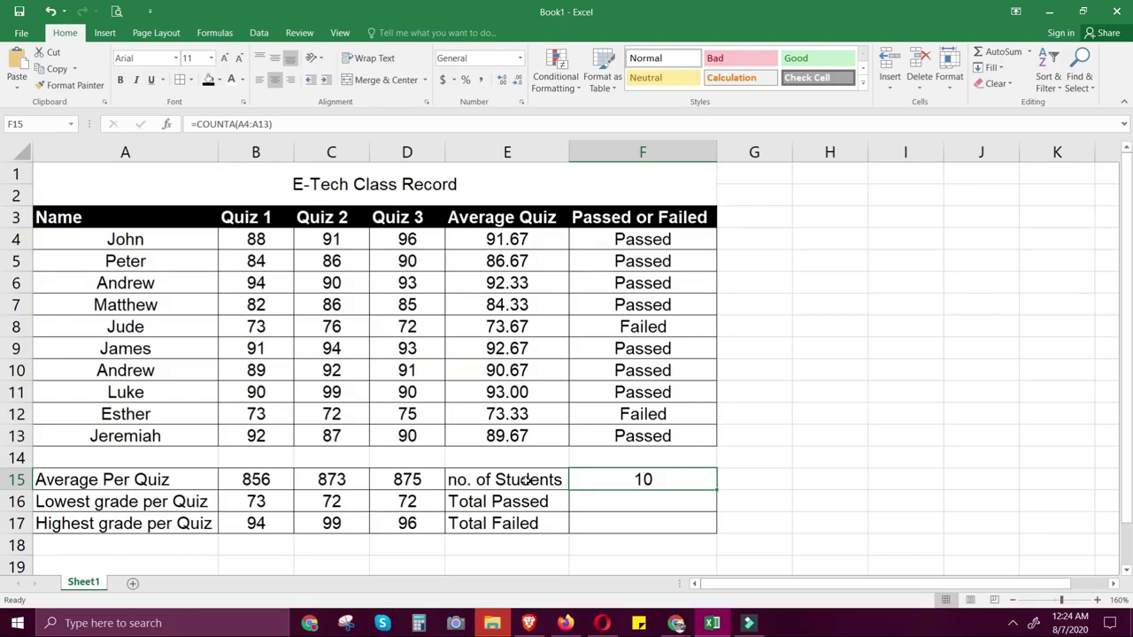
- Enter =COUNTIF(F4:F13,"Passed") in F16 to count the total number of students who passed
{"action": "left_click", "coordinate": [628, 505]}
{"action": "left_click", "coordinate": [614, 523]}
{"action": "left_click", "coordinate": [624, 500]}
{"action": "left_click", "coordinate": [625, 523]}
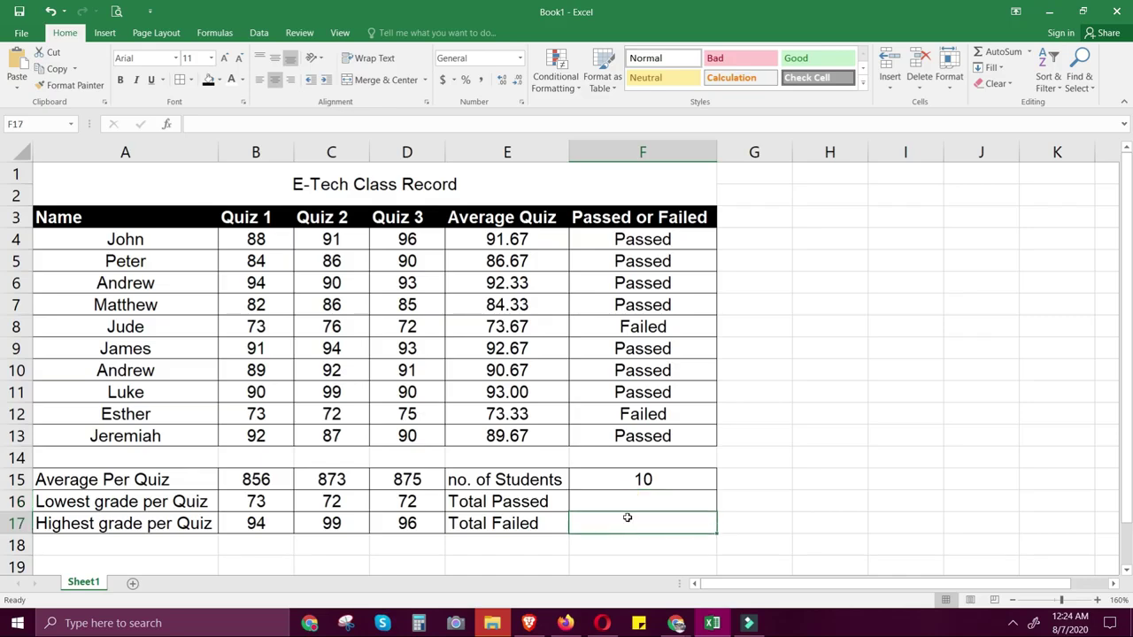
{"action": "left_click", "coordinate": [596, 504]}
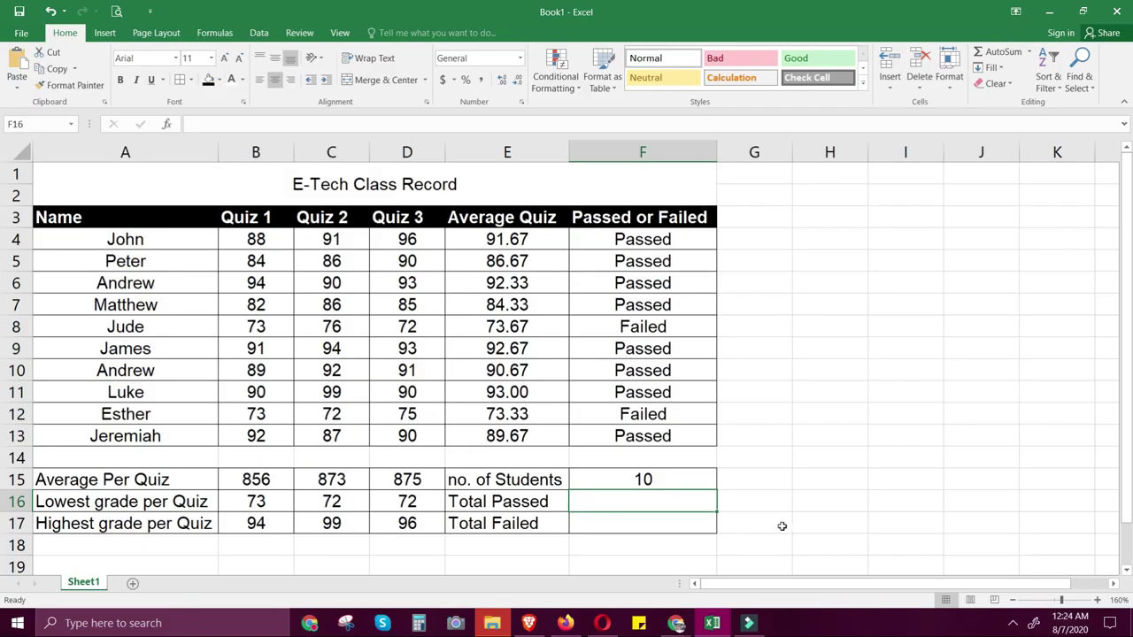
{"action": "type", "text": "=COUN"}
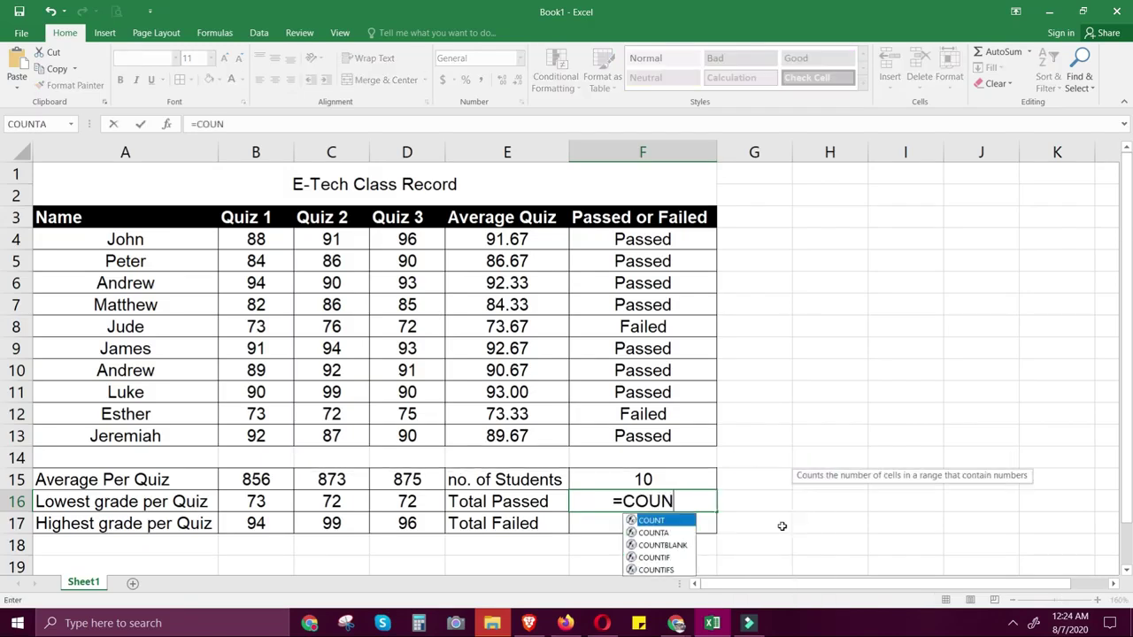
{"action": "type", "text": "TIF("}
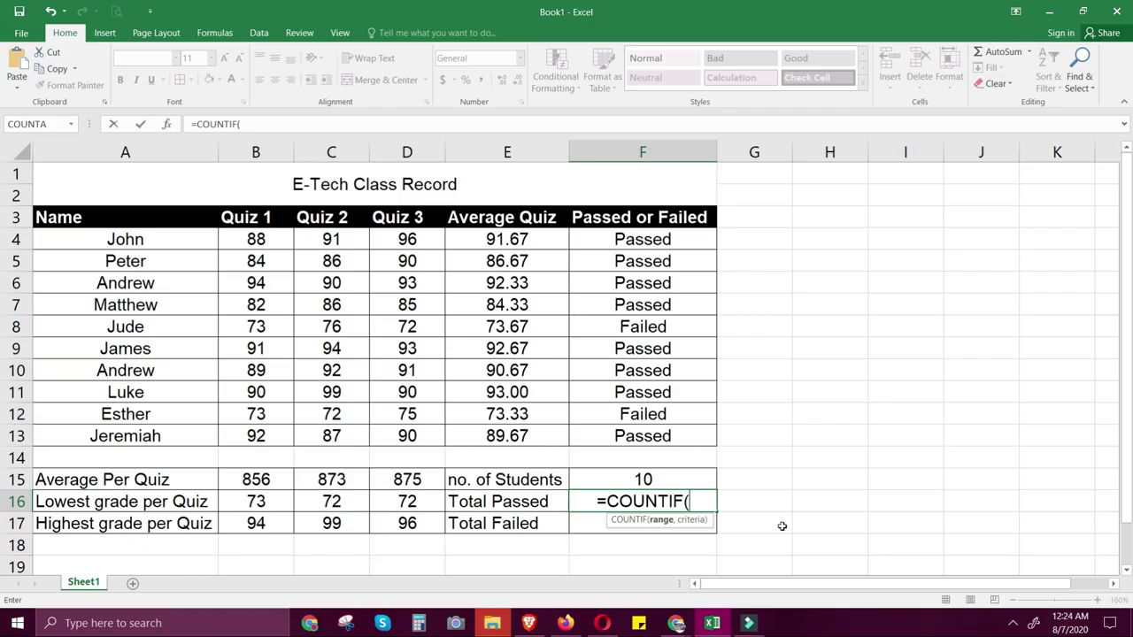
{"action": "left_click_drag", "start_coordinate": [593, 233], "coordinate": [678, 439]}
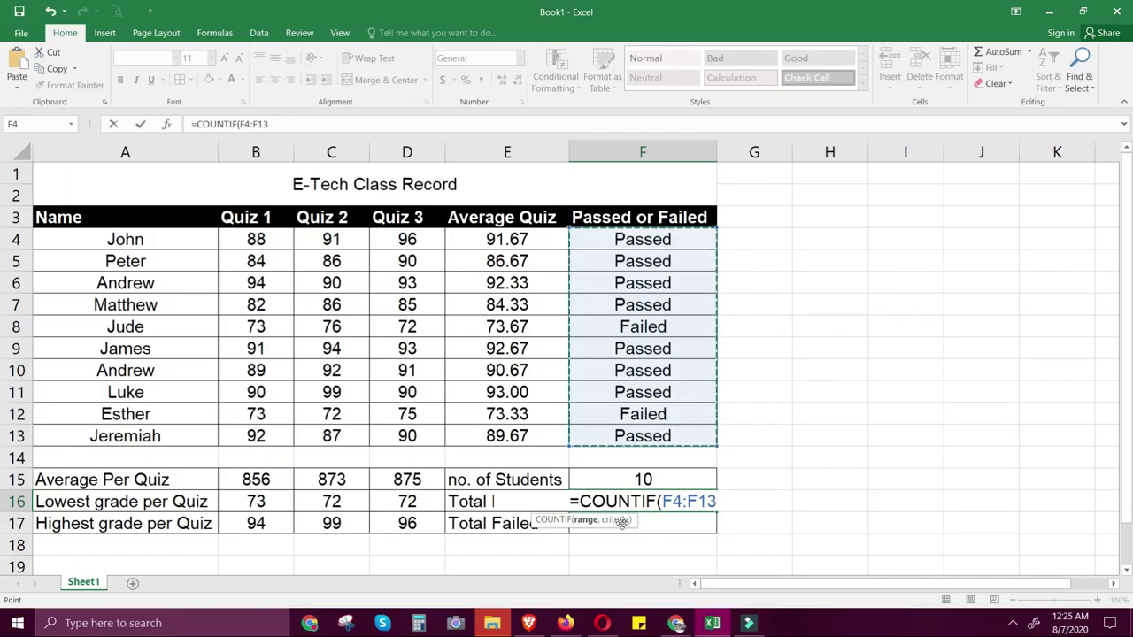
{"action": "type", "text": ","}
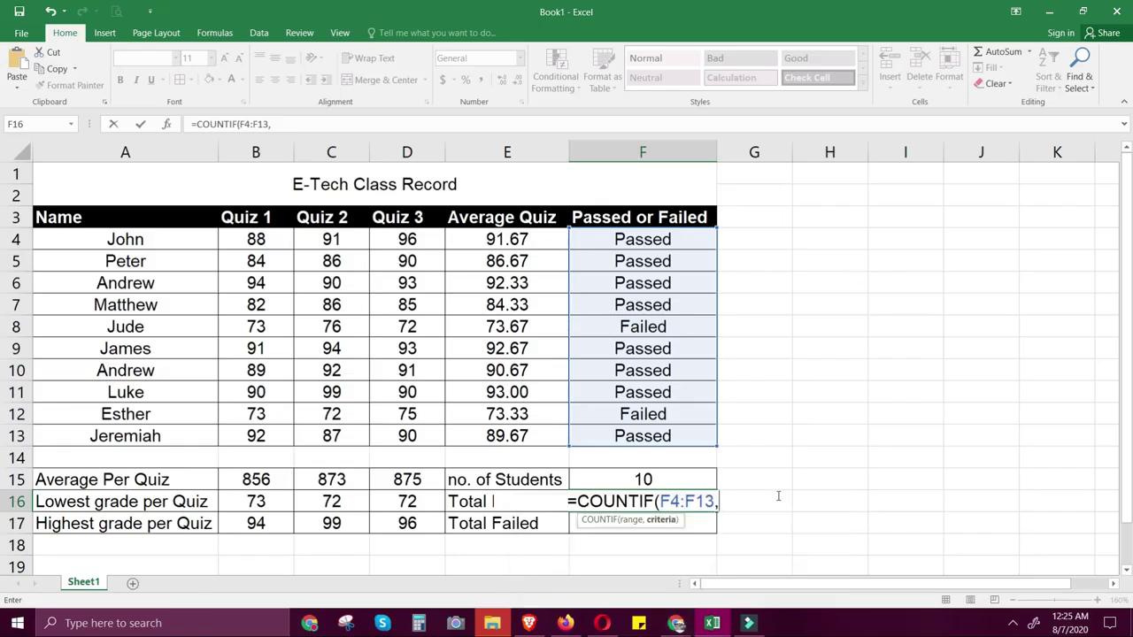
{"action": "type", "text": "\""}
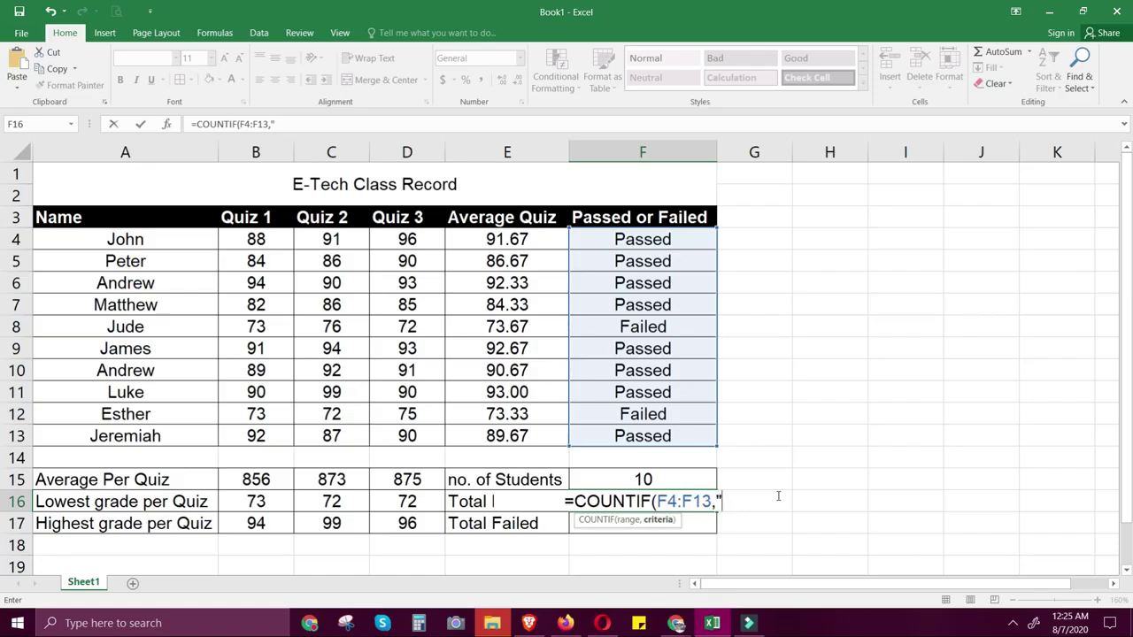
{"action": "type", "text": "Passed\")"}
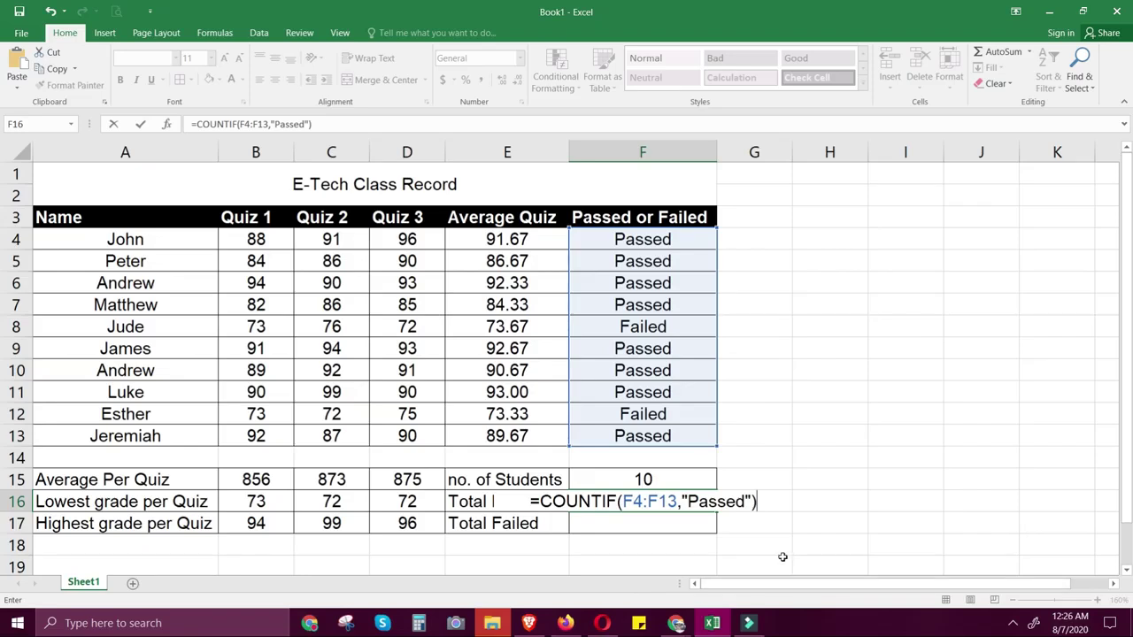
{"action": "key", "text": "Return"}
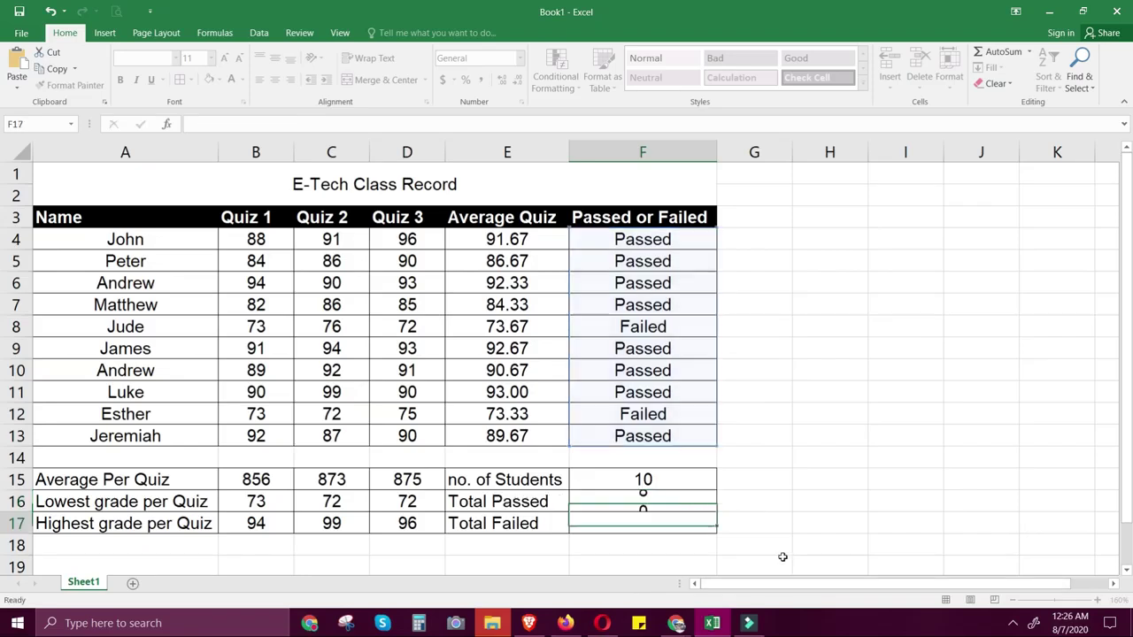
{"action": "left_click", "coordinate": [675, 502]}
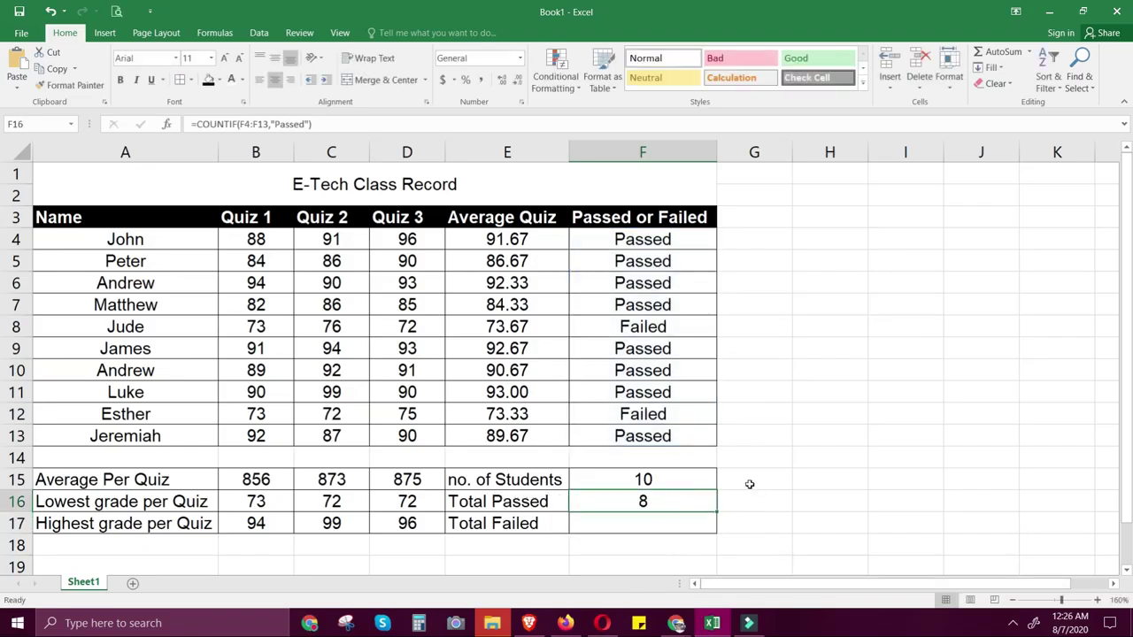
- Enter =COUNTIF(F4:F13,"Failed") in F17 to count the total number of students who failed
{"action": "left_click", "coordinate": [658, 524]}
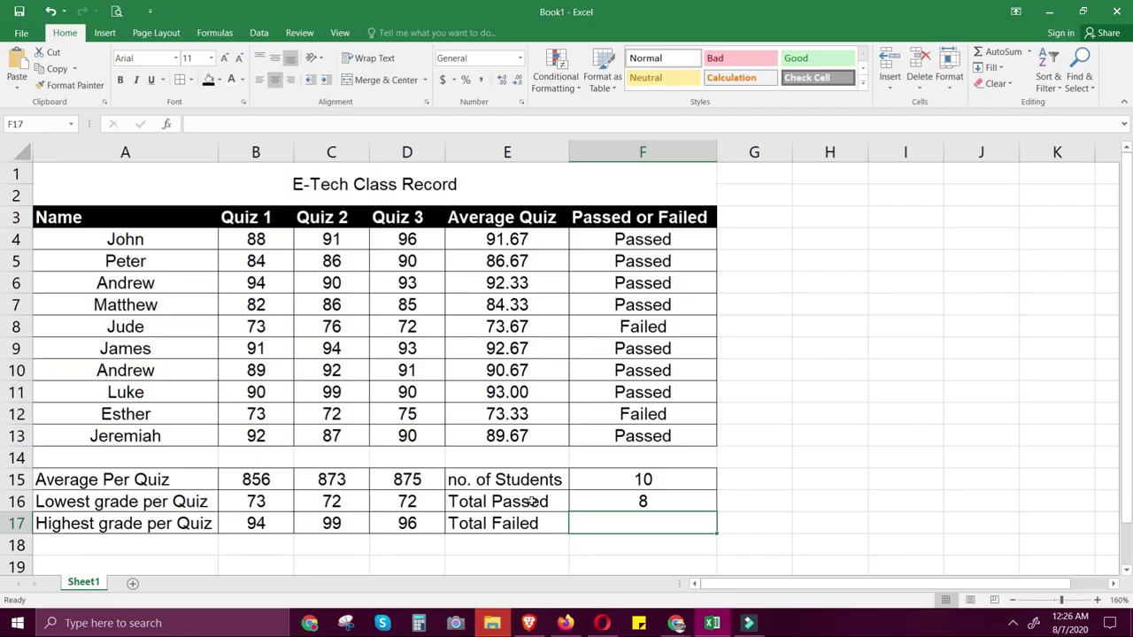
{"action": "left_click", "coordinate": [518, 529]}
{"action": "left_click", "coordinate": [623, 528]}
{"action": "type", "text": "=countif"}
{"action": "key", "text": "Tab"}
{"action": "left_click_drag", "start_coordinate": [627, 243], "coordinate": [693, 447]}
{"action": "type", "text": ","}
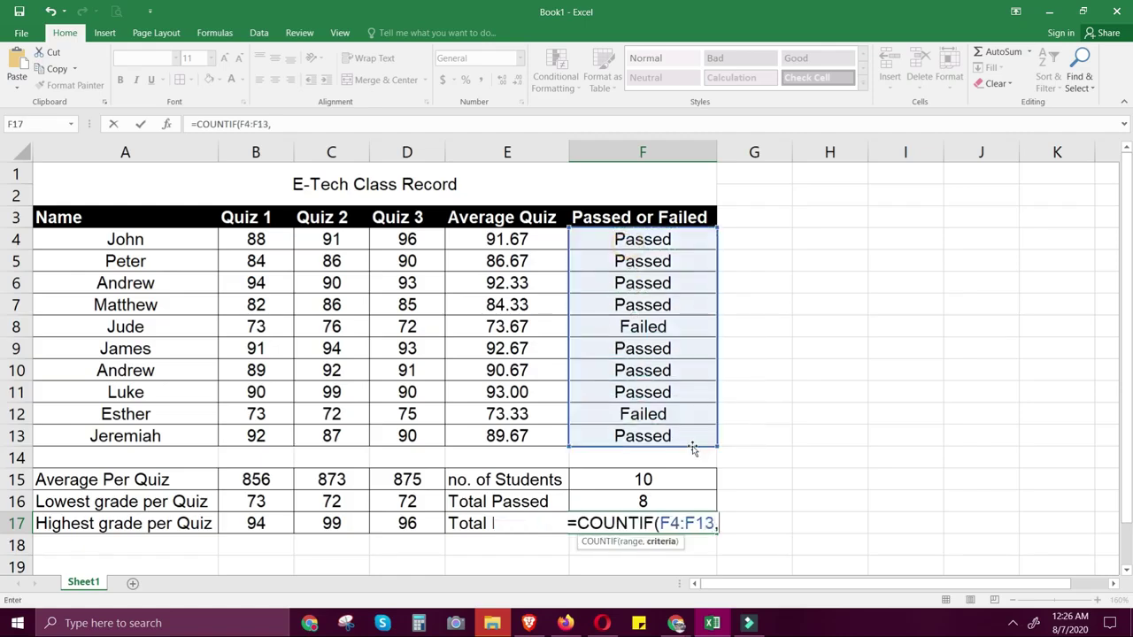
{"action": "type", "text": "\""}
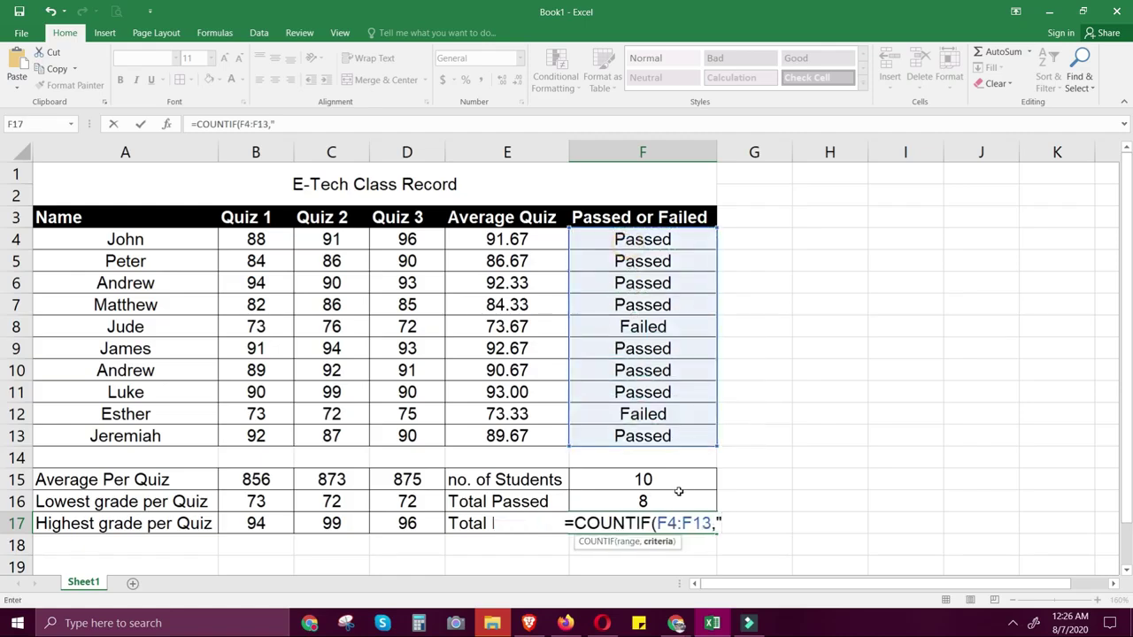
{"action": "type", "text": "Failed\")"}
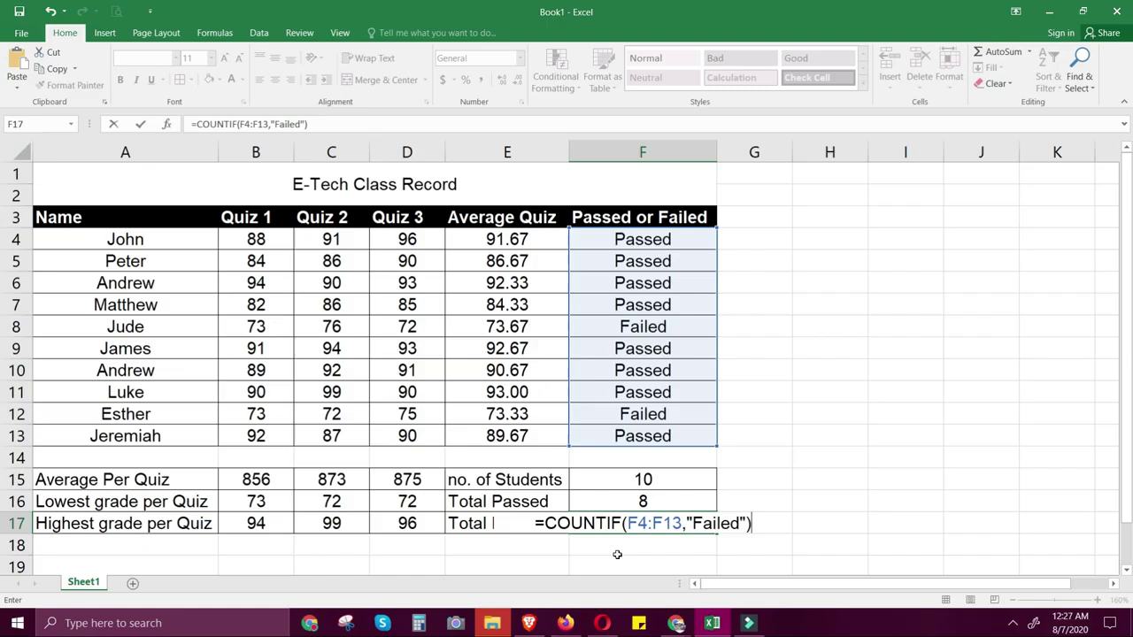
{"action": "key", "text": "Return"}
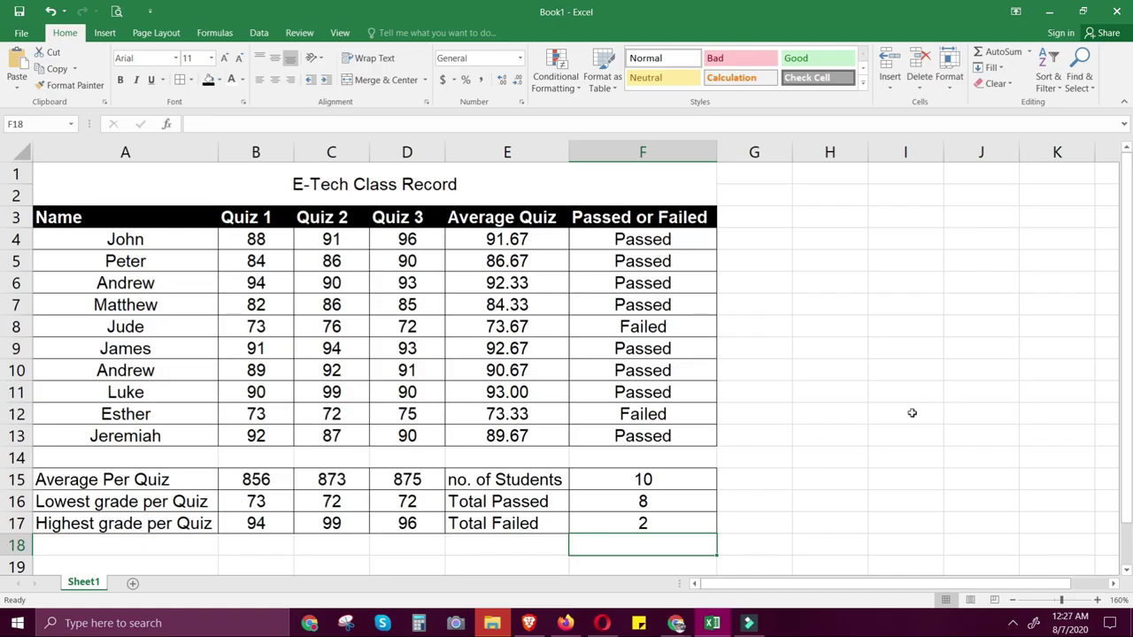
{"action": "left_click", "coordinate": [981, 348]}
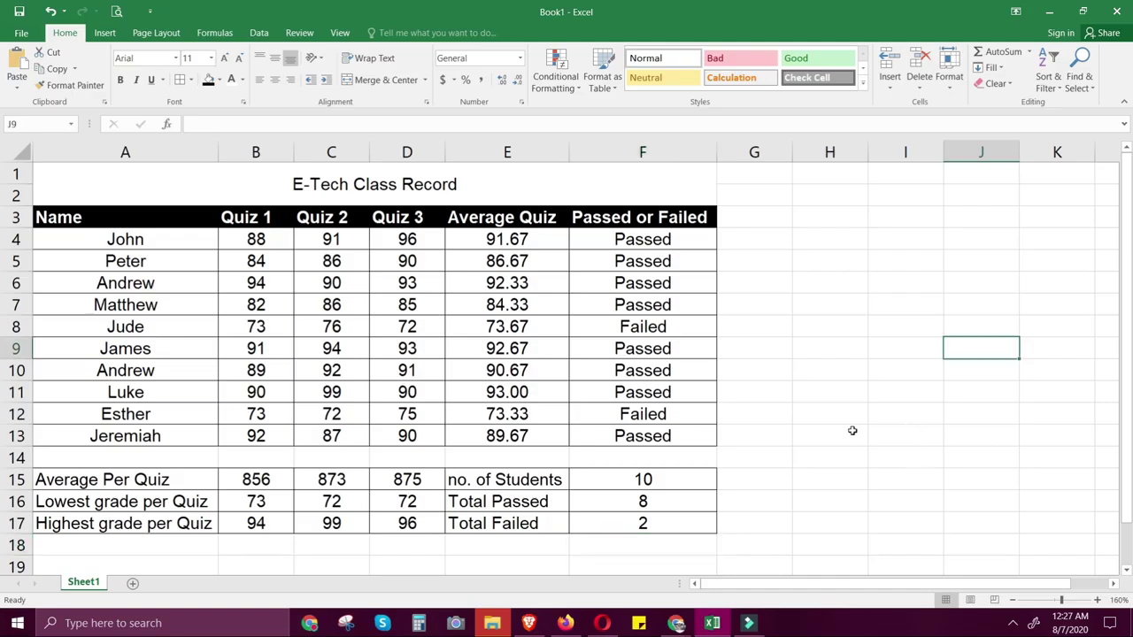